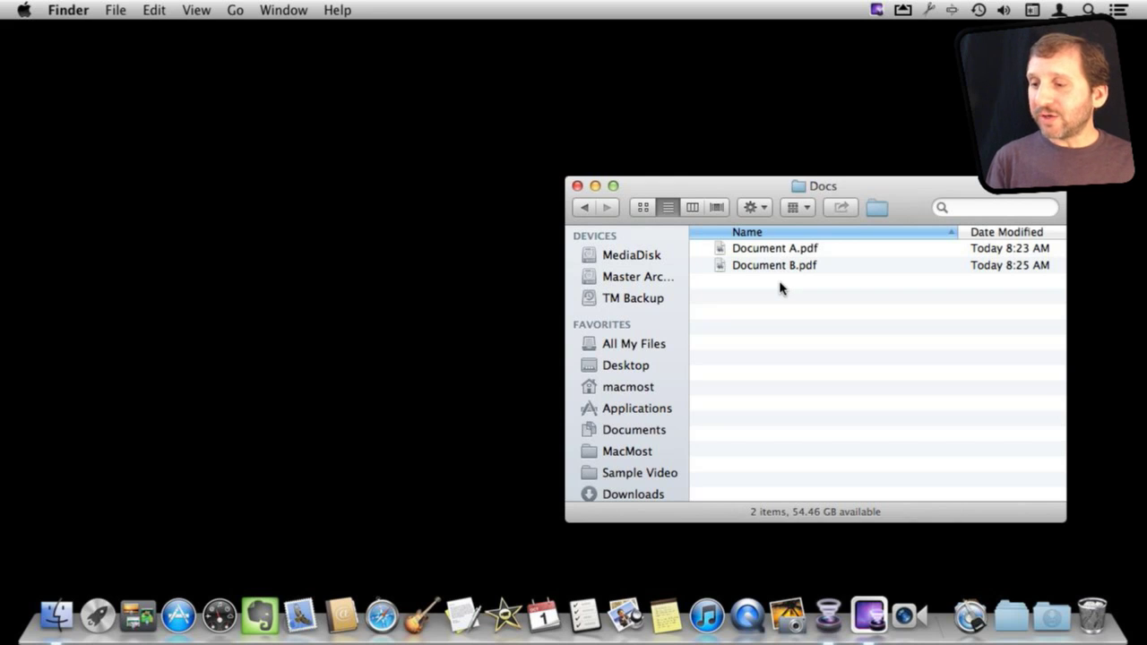
# Step: Duplicate Document A.pdf in the Docs folder
pyautogui.click(719, 253)
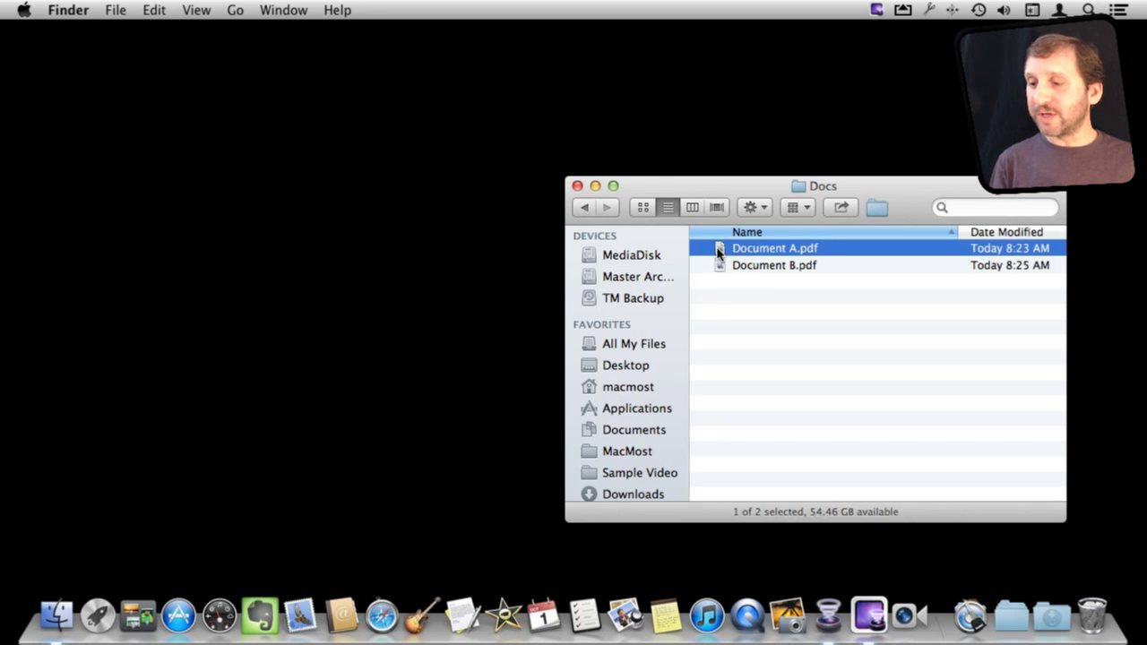
pyautogui.click(116, 10)
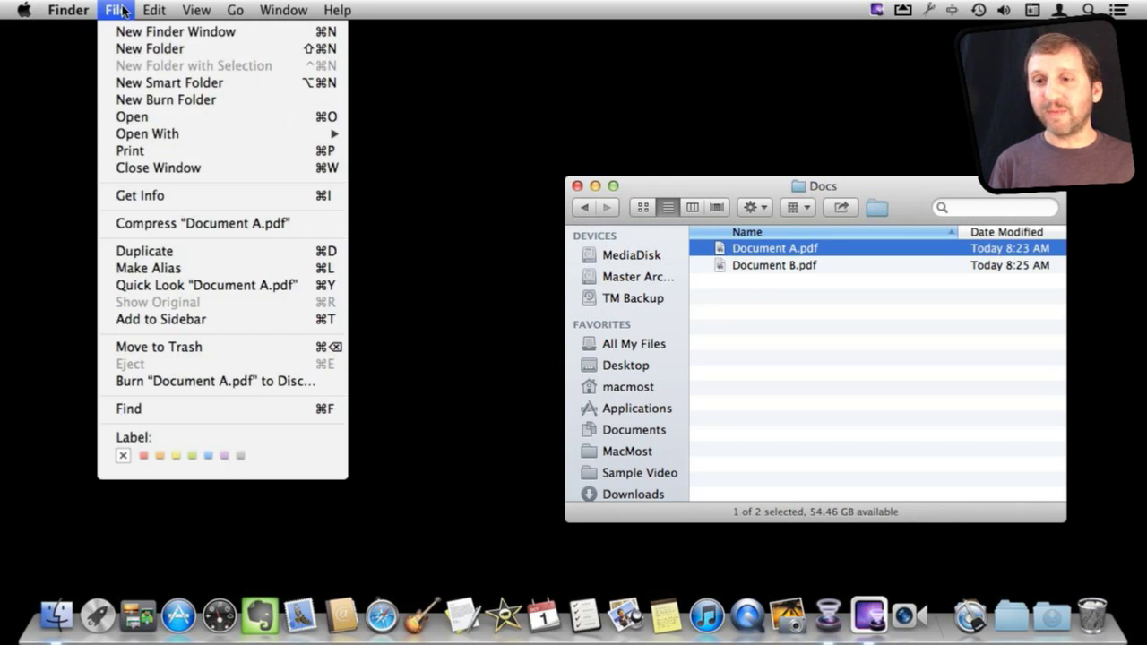
pyautogui.click(162, 255)
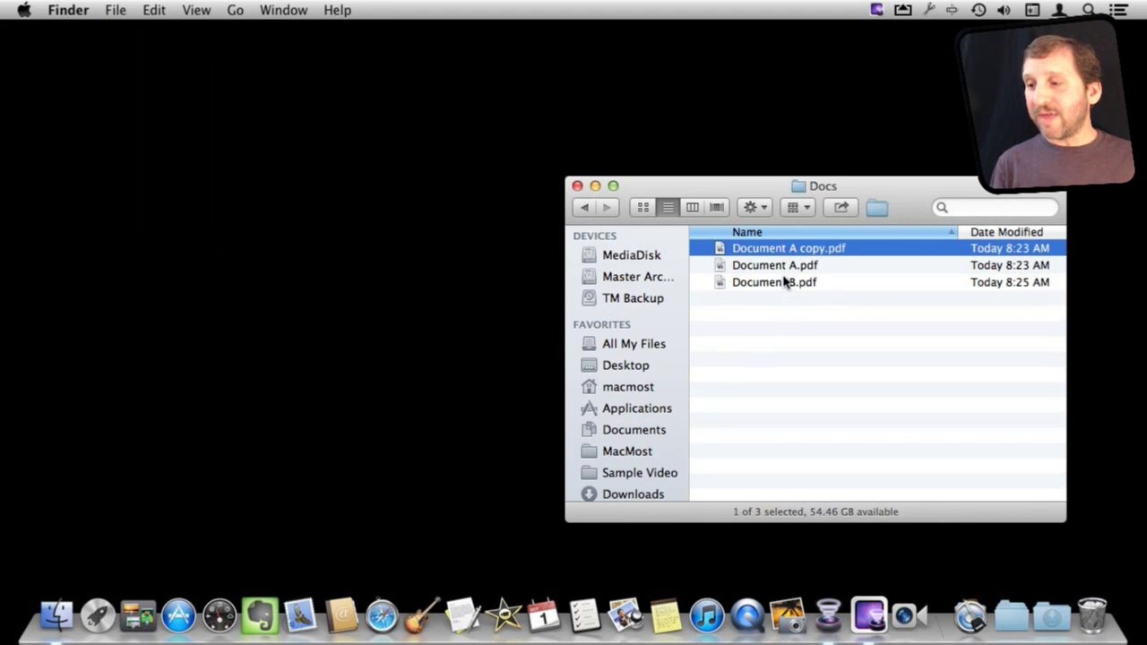
# Step: Rename the duplicated PDF as Document A plus B.pdf
pyautogui.press('Return')
pyautogui.press('Right')
pyautogui.press('BackSpace')
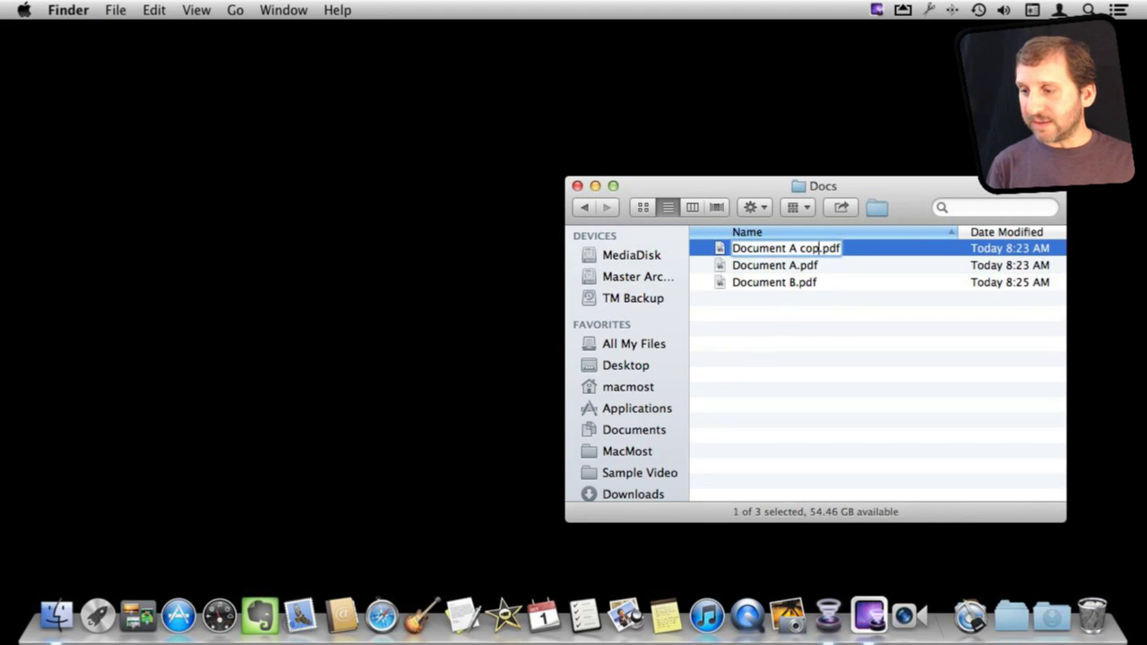
pyautogui.press('BackSpace')
pyautogui.press('BackSpace')
pyautogui.press('BackSpace')
pyautogui.write('plus B')
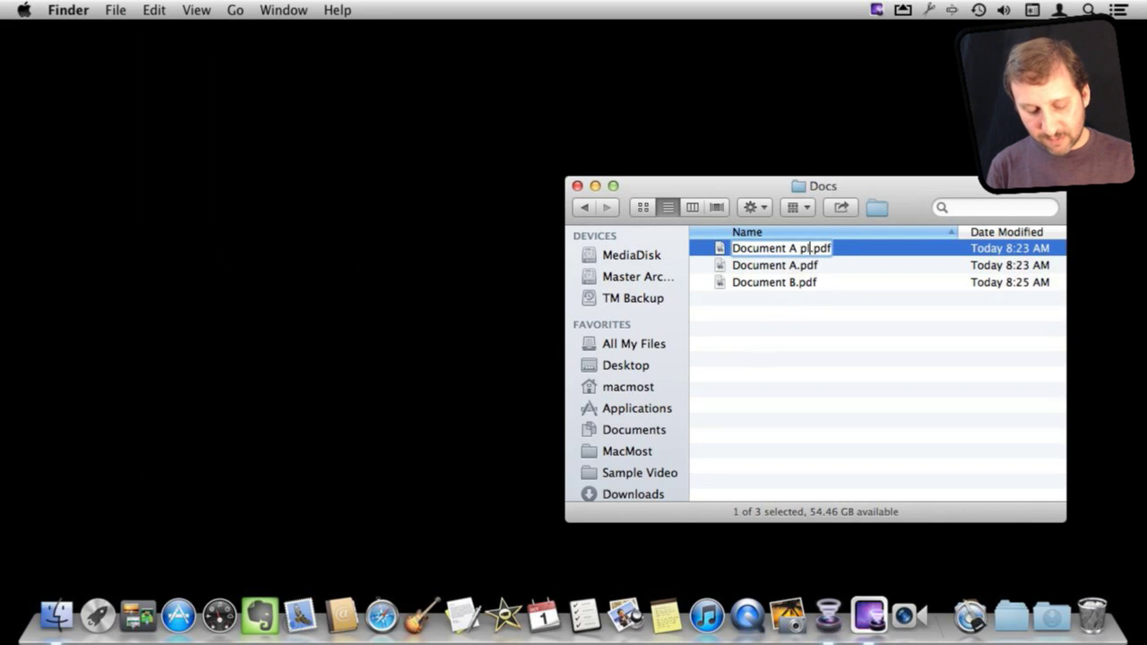
pyautogui.press('Return')
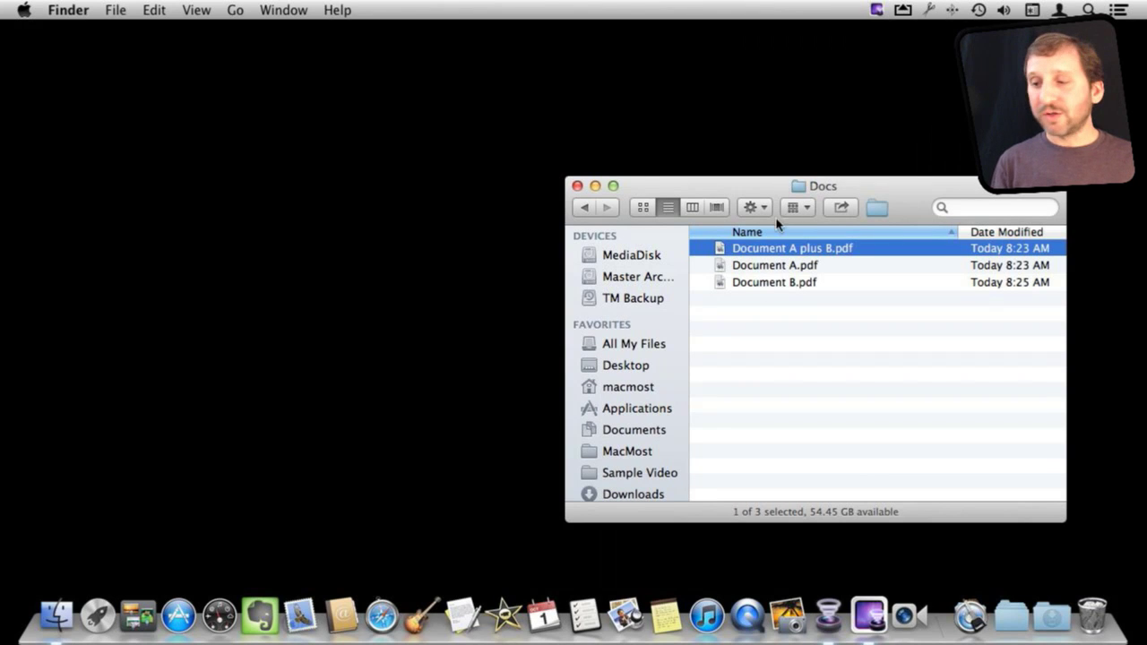
# Step: Open Document A plus B.pdf in Preview and check which applications are offered for opening the file
pyautogui.doubleClick(755, 257)
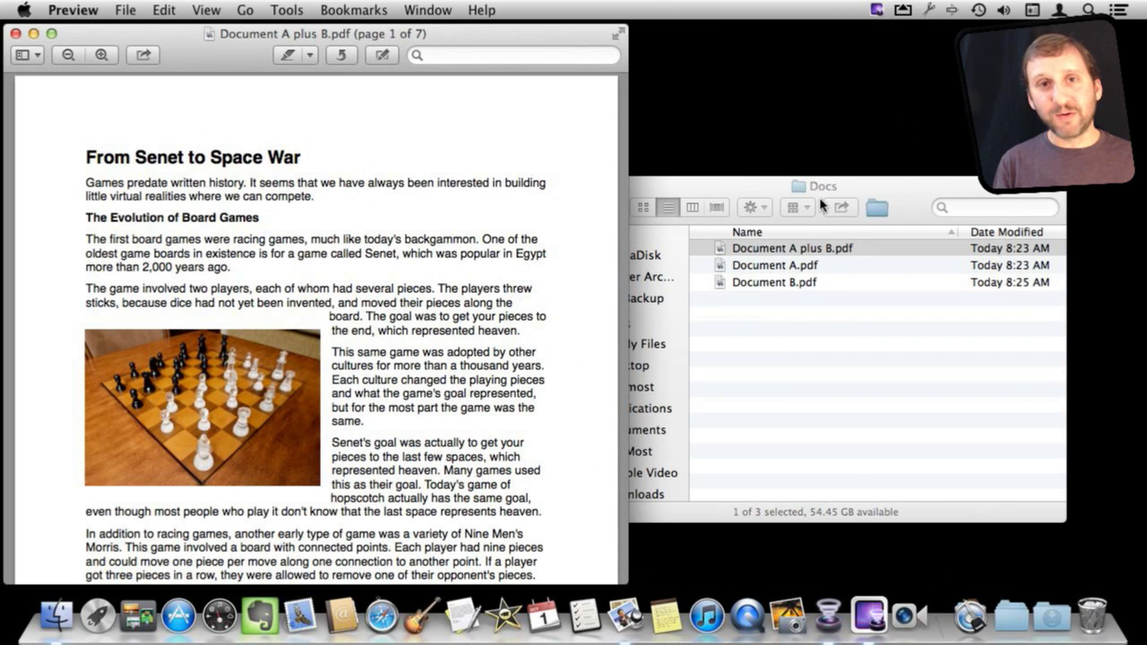
pyautogui.click(757, 249)
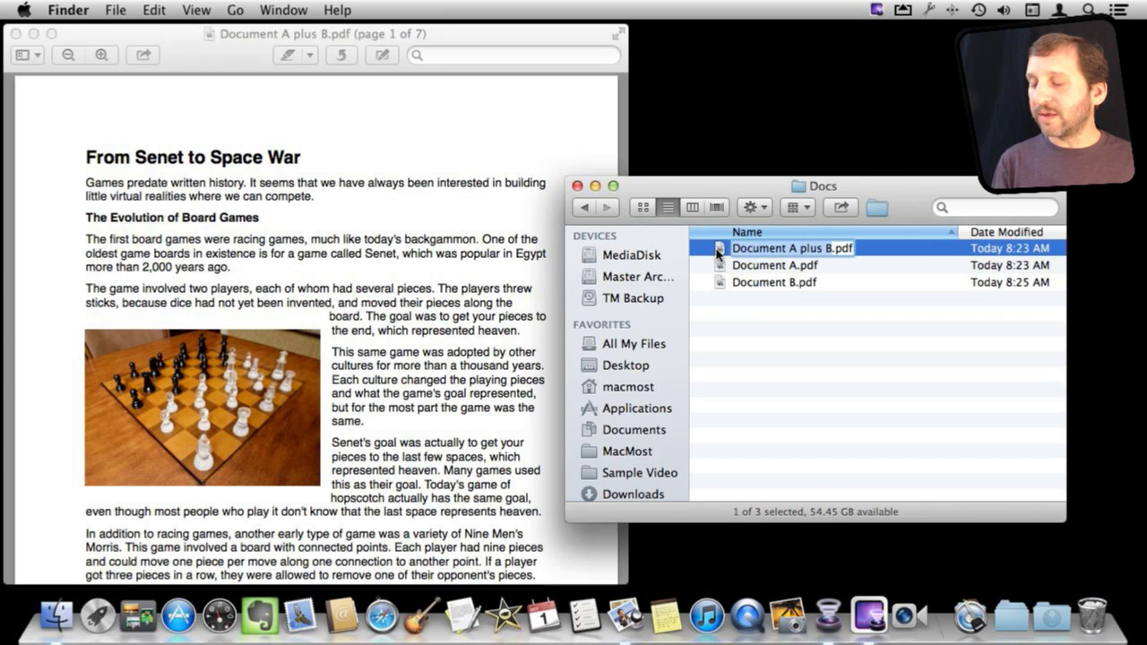
pyautogui.rightClick(717, 249)
pyautogui.rightClick(724, 249)
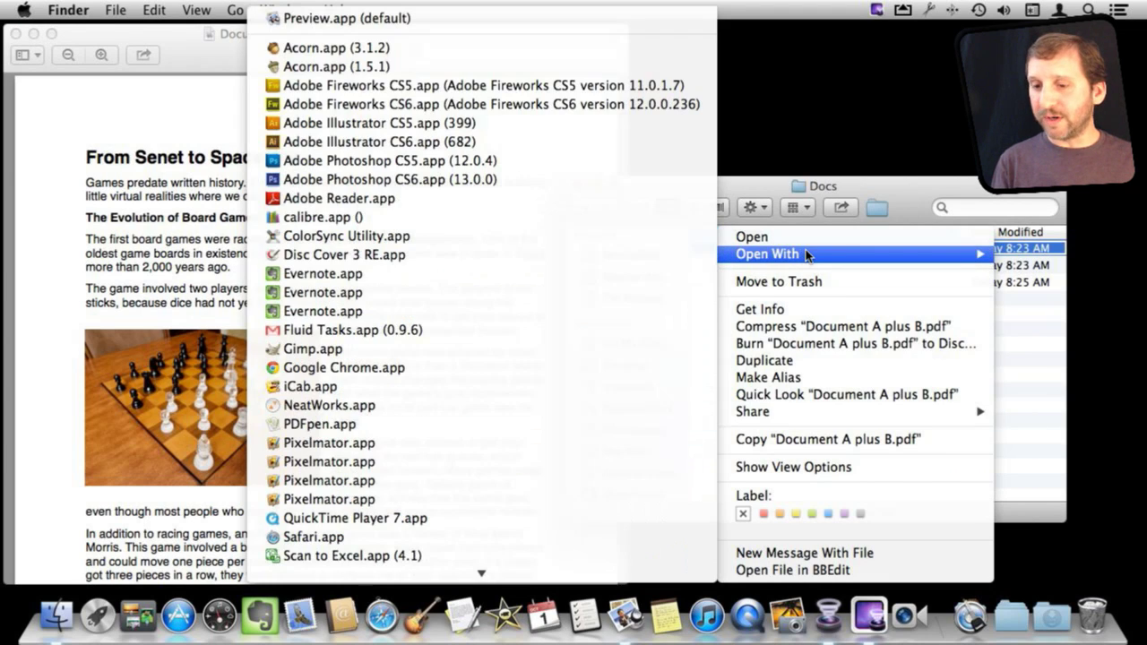
pyautogui.click(788, 120)
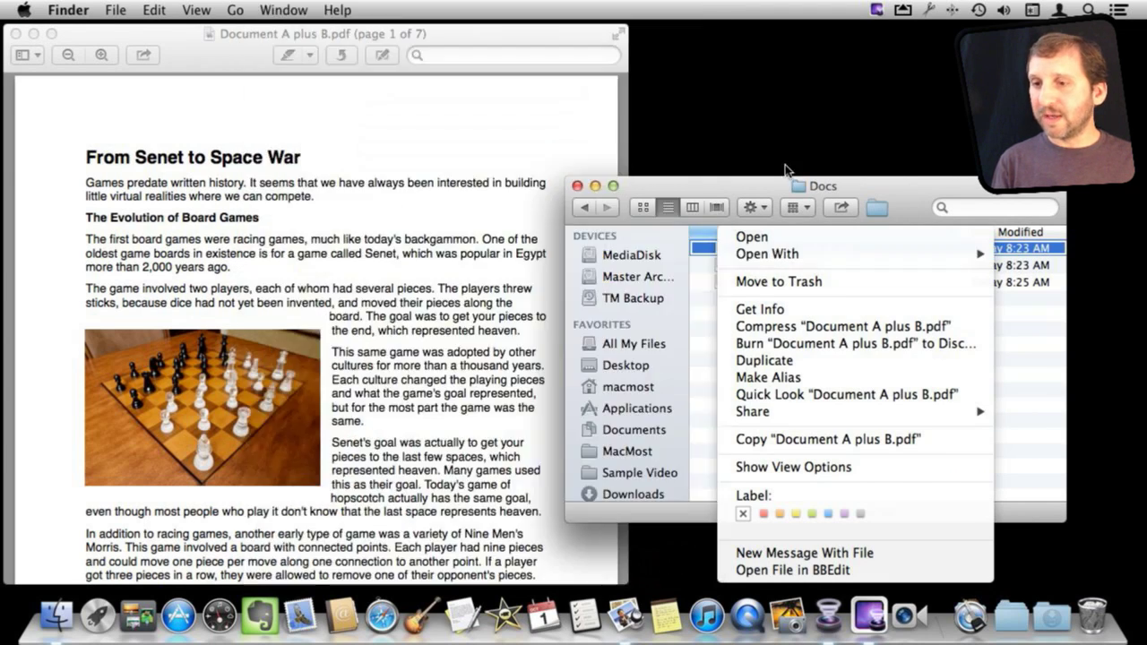
# Step: Skim the pages of Document A plus B.pdf and show its page thumbnails alongside the content
pyautogui.click(443, 150)
pyautogui.scroll(-20, 243, 236)
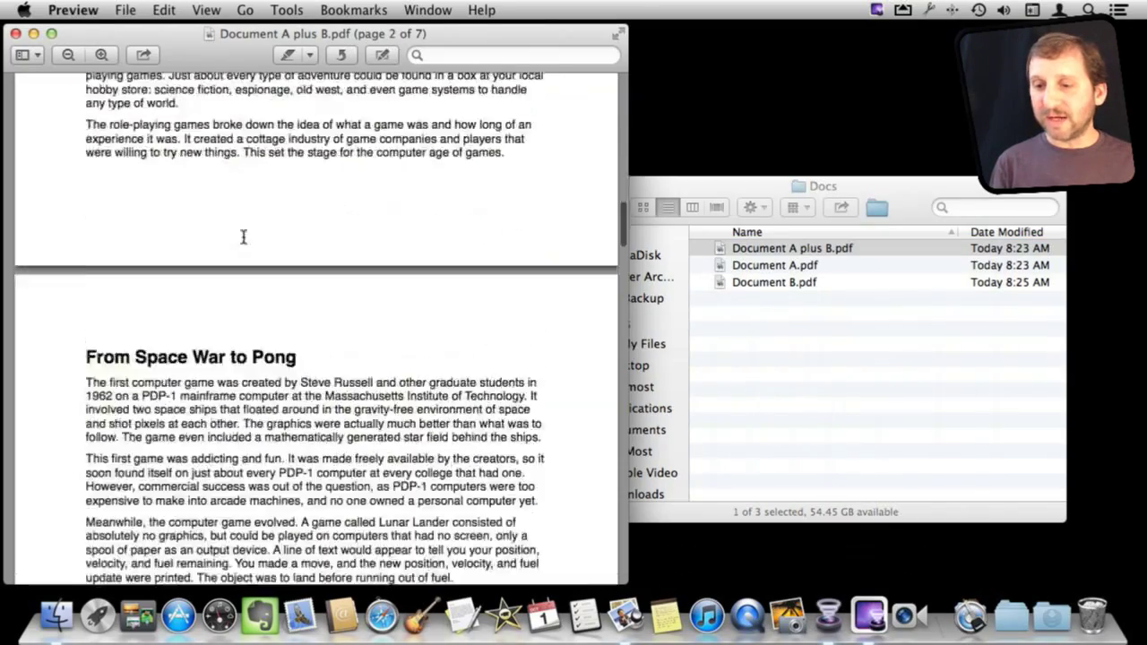
pyautogui.scroll(20, 243, 237)
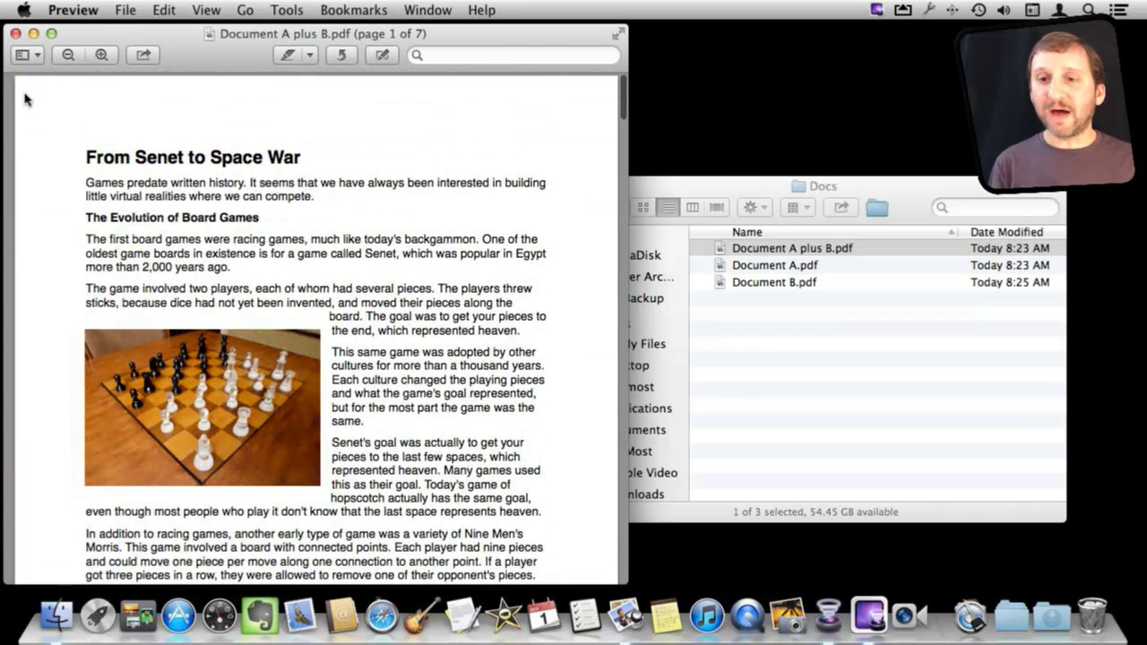
pyautogui.click(37, 55)
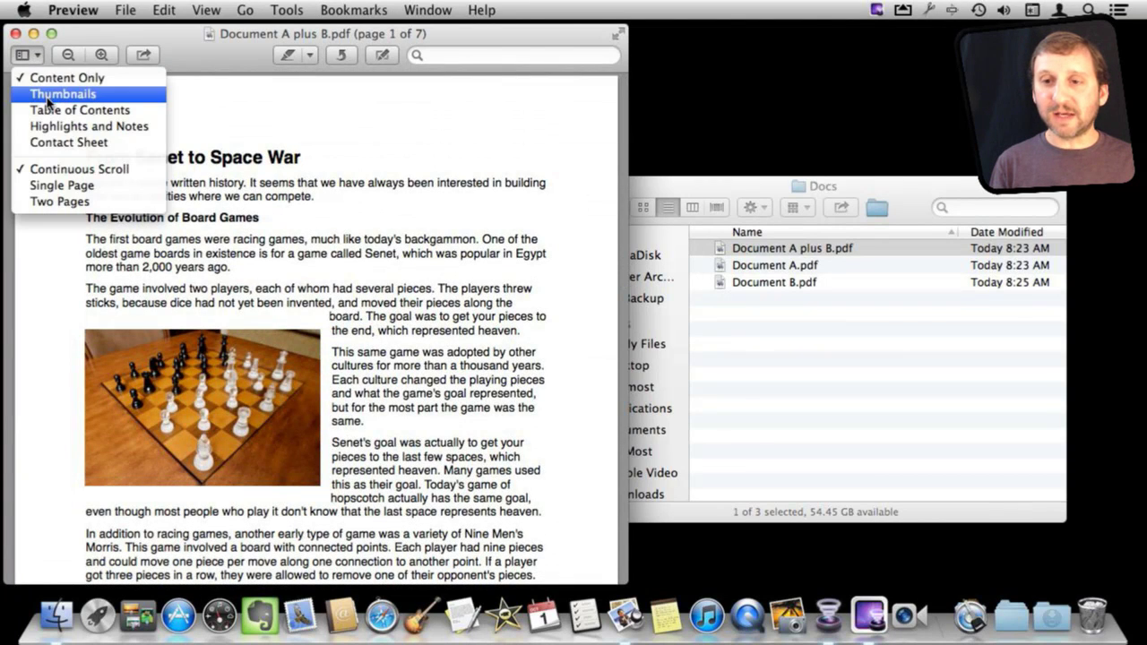
pyautogui.click(53, 94)
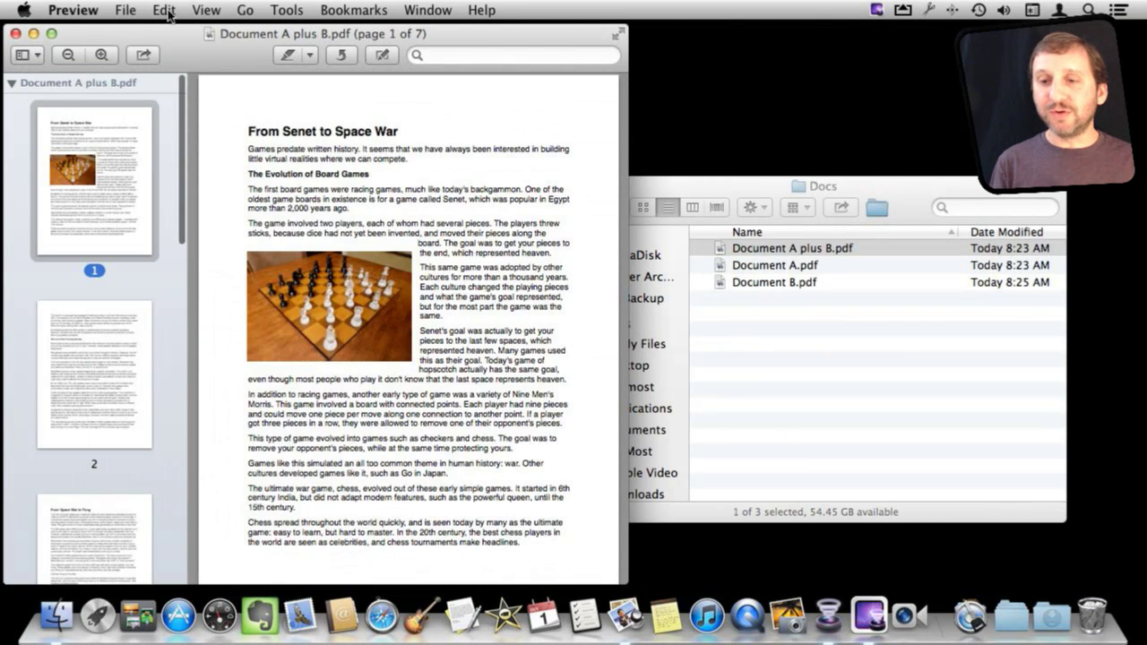
pyautogui.click(207, 10)
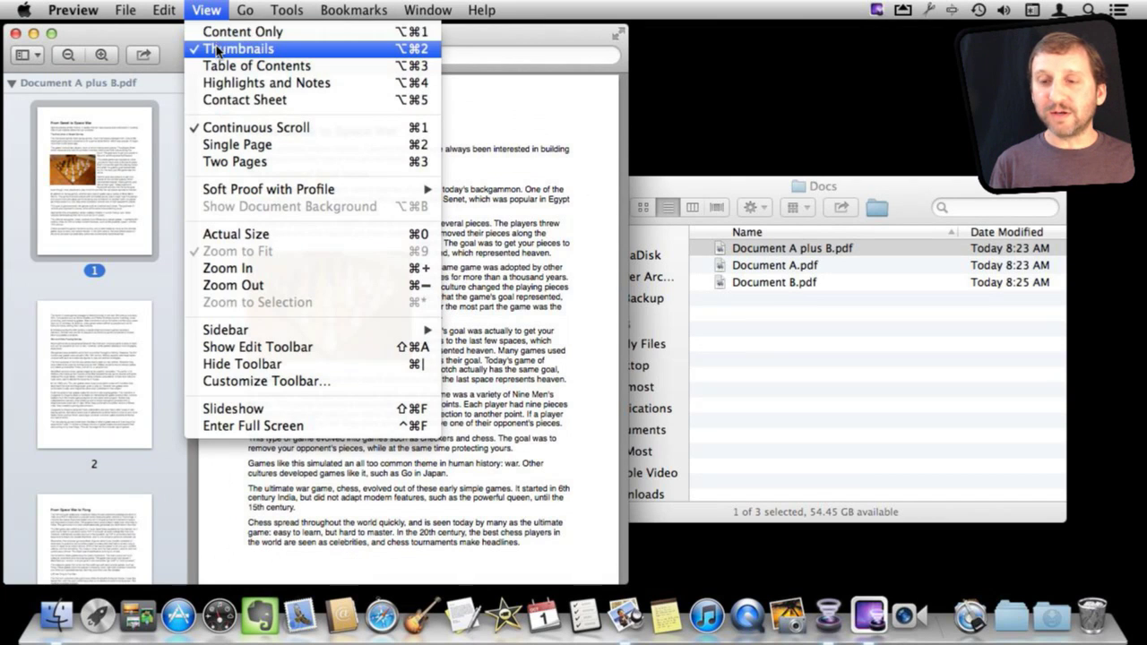
pyautogui.click(206, 13)
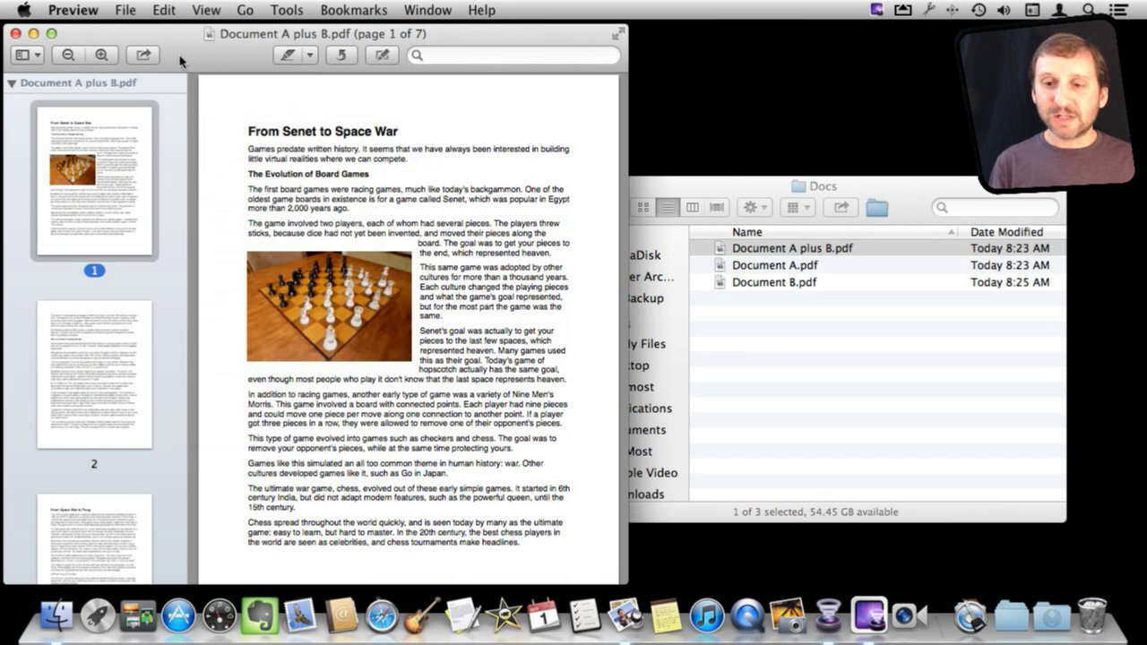
# Step: Look through the page thumbnails and collapse Document A plus B.pdf to a single document thumbnail
pyautogui.scroll(-3, 112, 289)
pyautogui.scroll(-15, 112, 289)
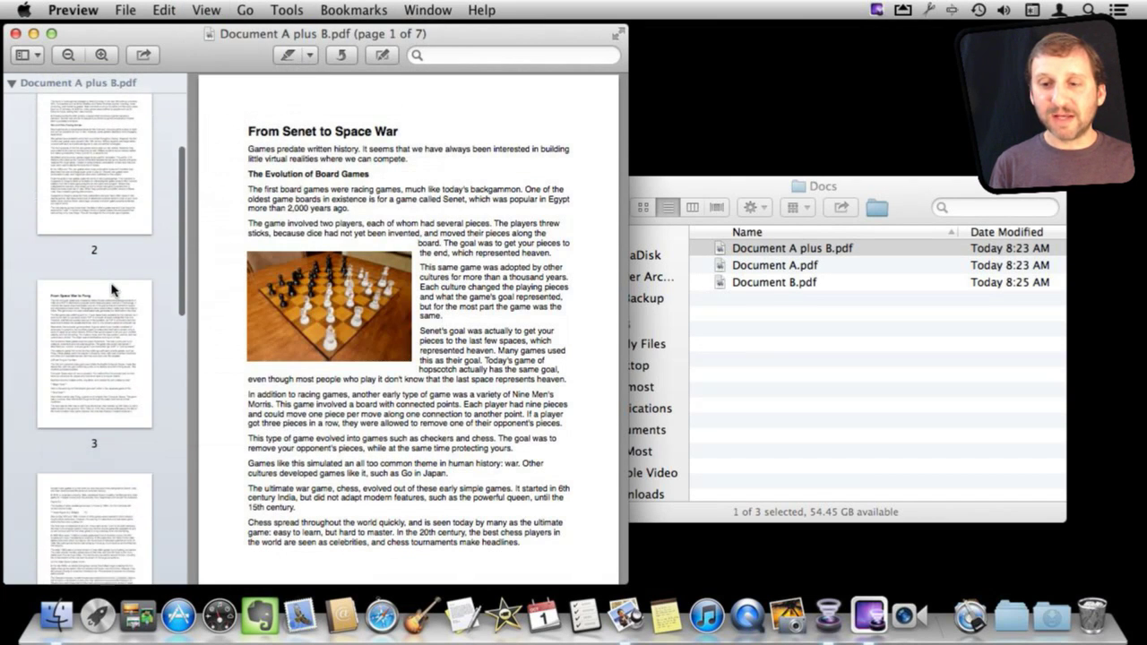
pyautogui.scroll(15, 112, 288)
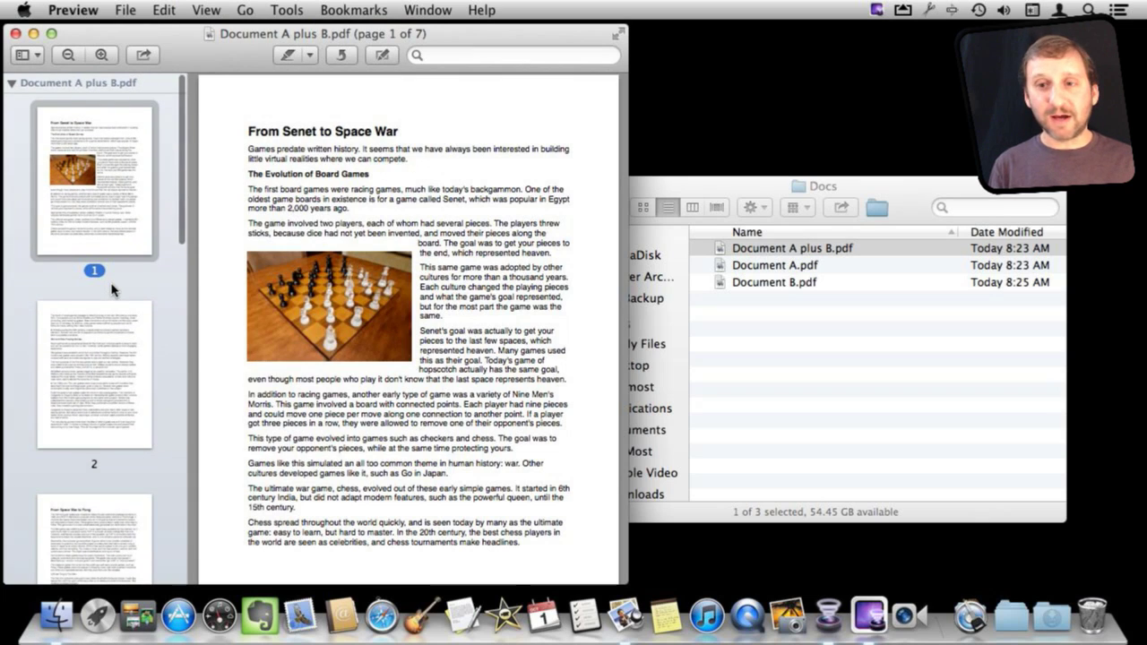
pyautogui.click(13, 85)
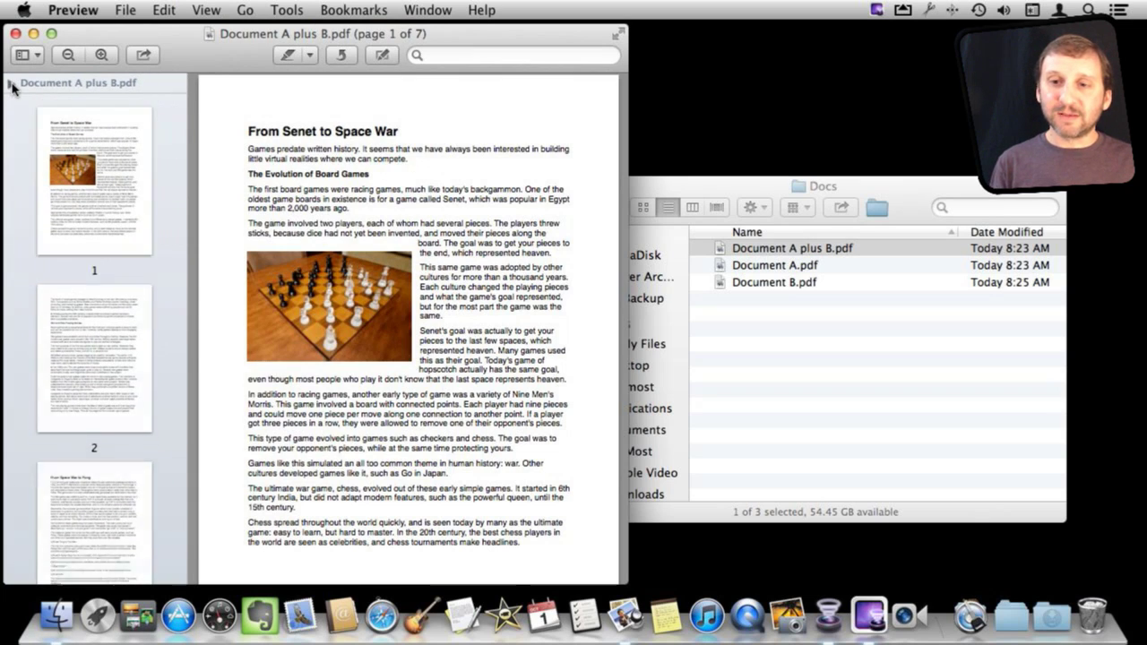
pyautogui.click(12, 85)
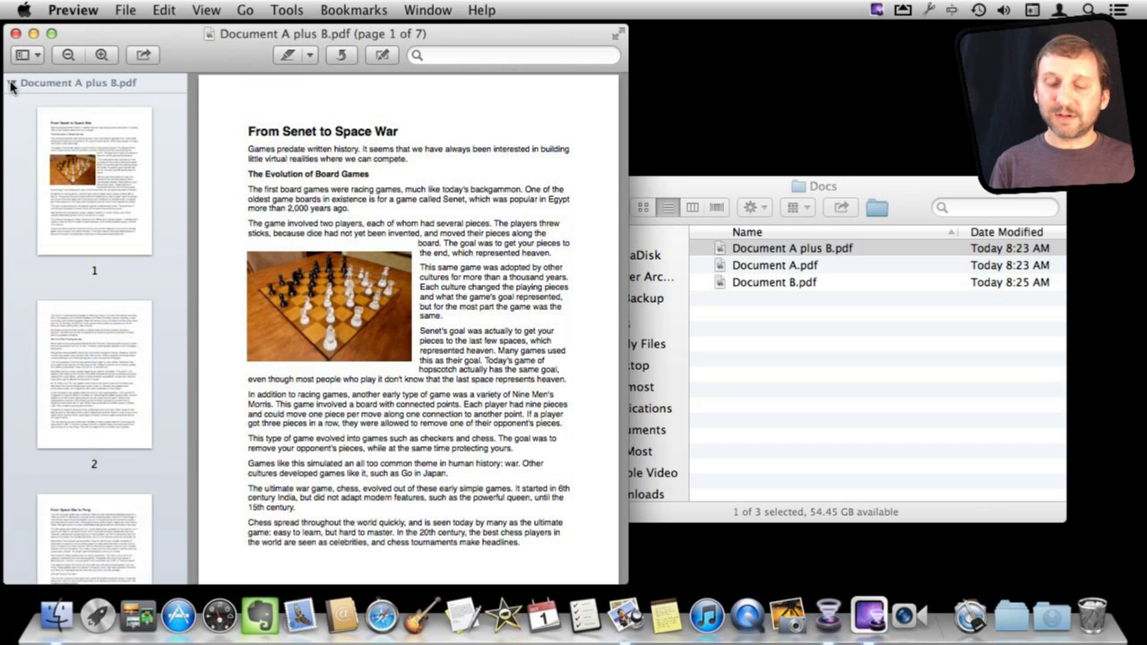
pyautogui.click(11, 85)
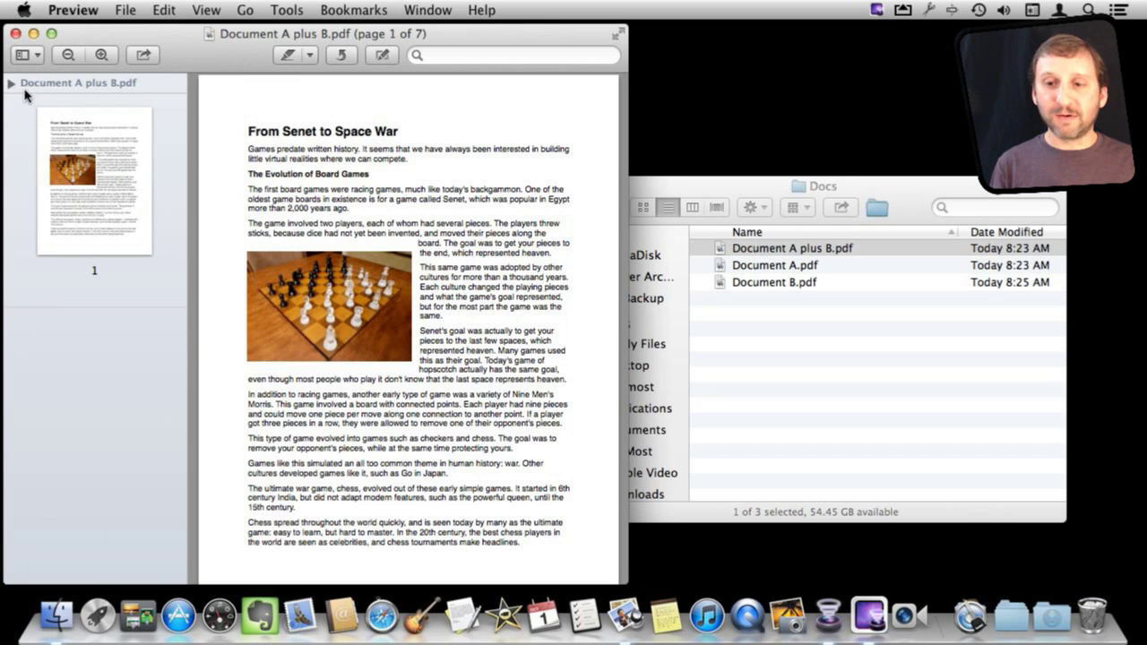
pyautogui.click(12, 85)
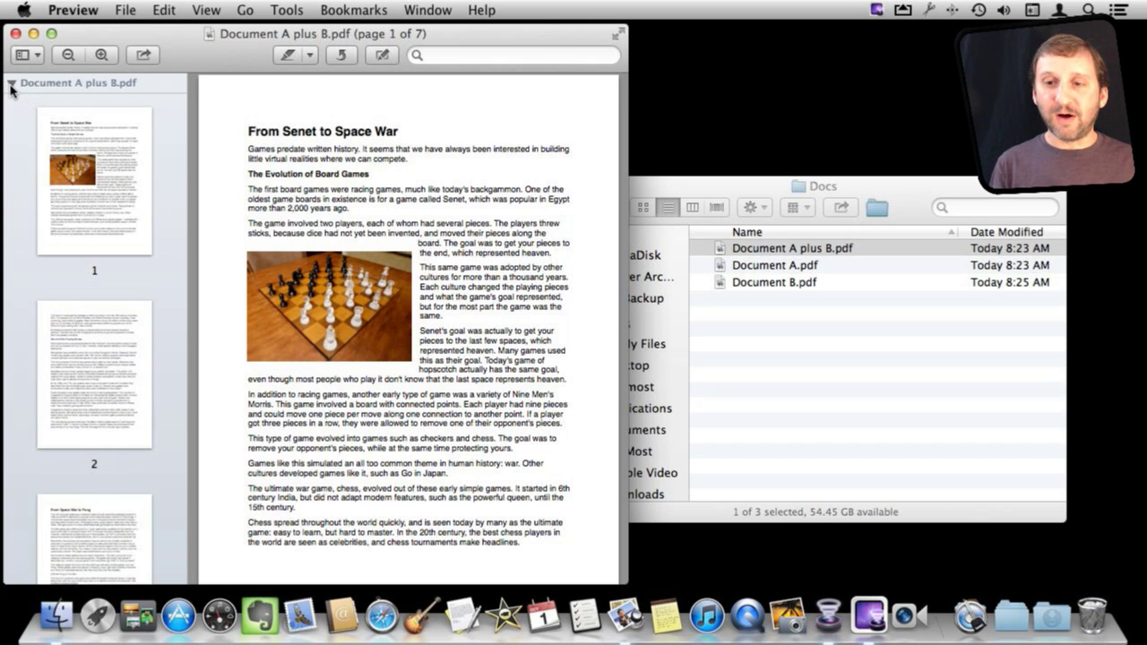
pyautogui.click(12, 85)
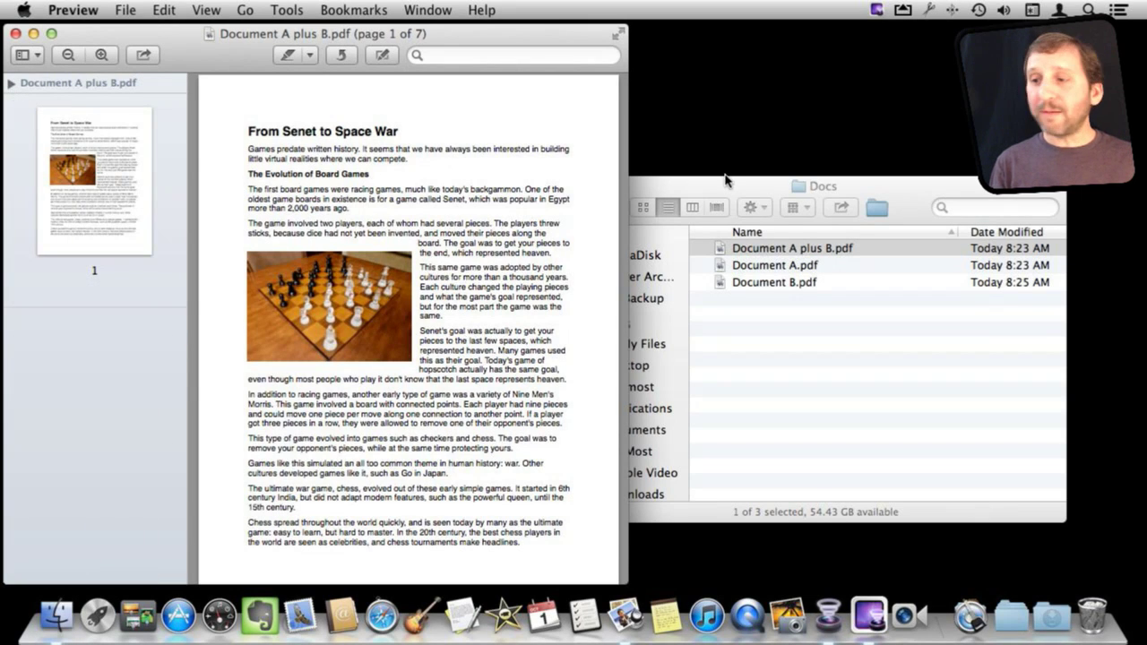
# Step: Open Document B.pdf from the Docs folder in Preview and show its page thumbnails in expanded form
pyautogui.click(727, 199)
pyautogui.click(754, 285)
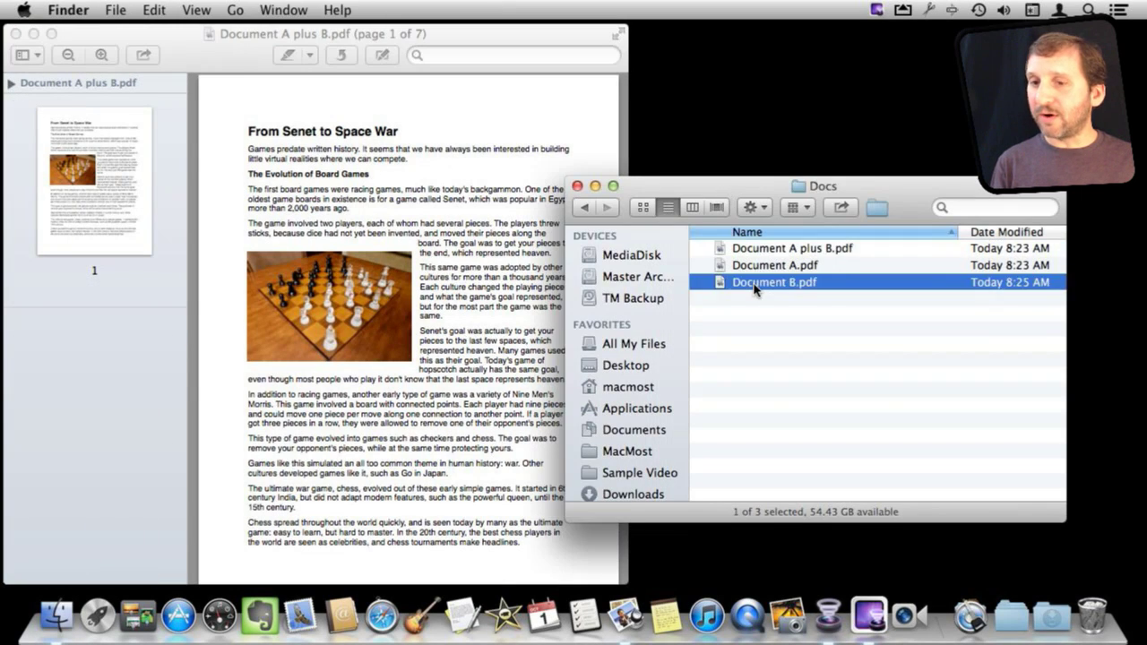
pyautogui.doubleClick(754, 285)
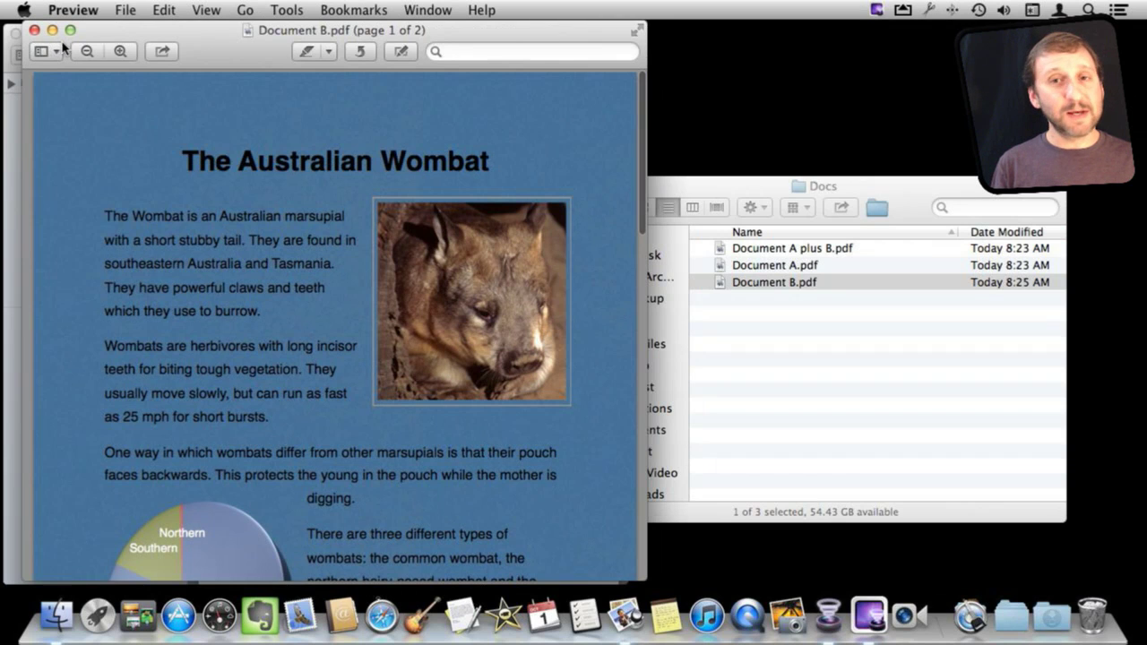
pyautogui.click(55, 52)
pyautogui.click(57, 93)
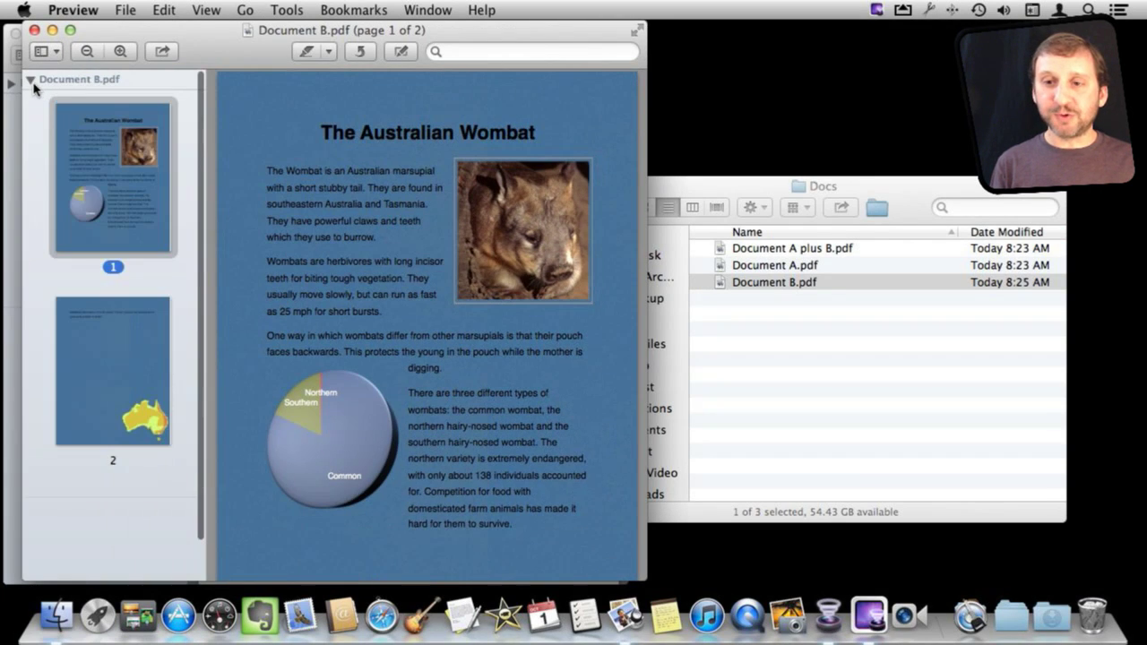
pyautogui.click(32, 84)
pyautogui.click(32, 83)
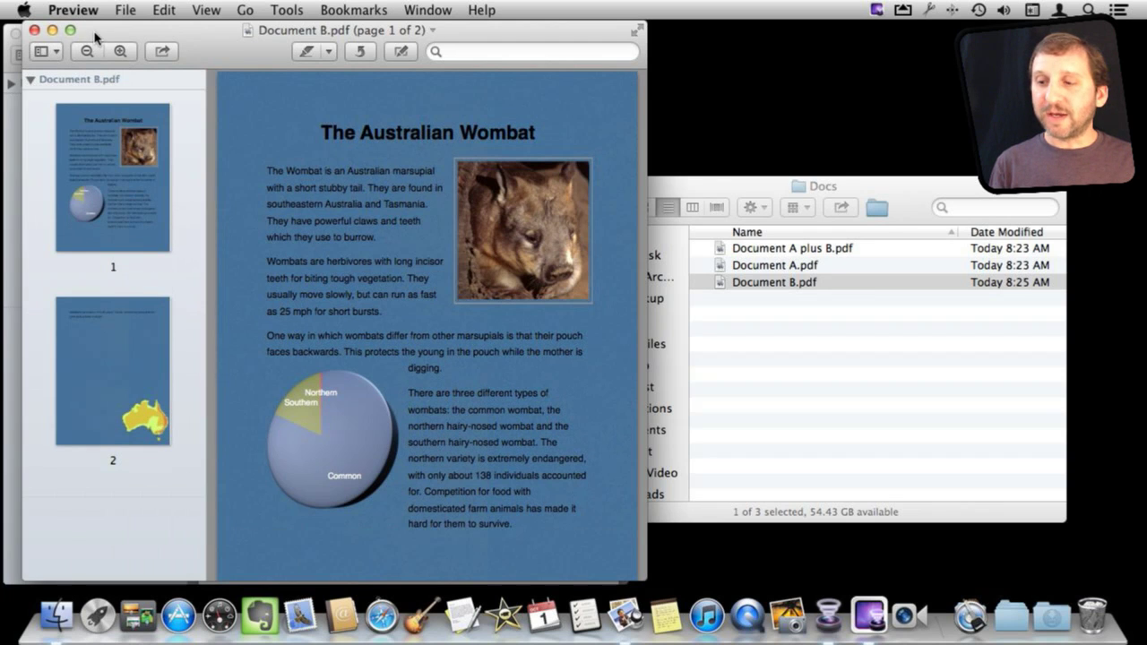
# Step: Place Document B.pdf beside Document A plus B.pdf and add it, collapsed, as a separate document in the latter's thumbnail list
pyautogui.moveTo(95, 36); pyautogui.dragTo(574, 43)
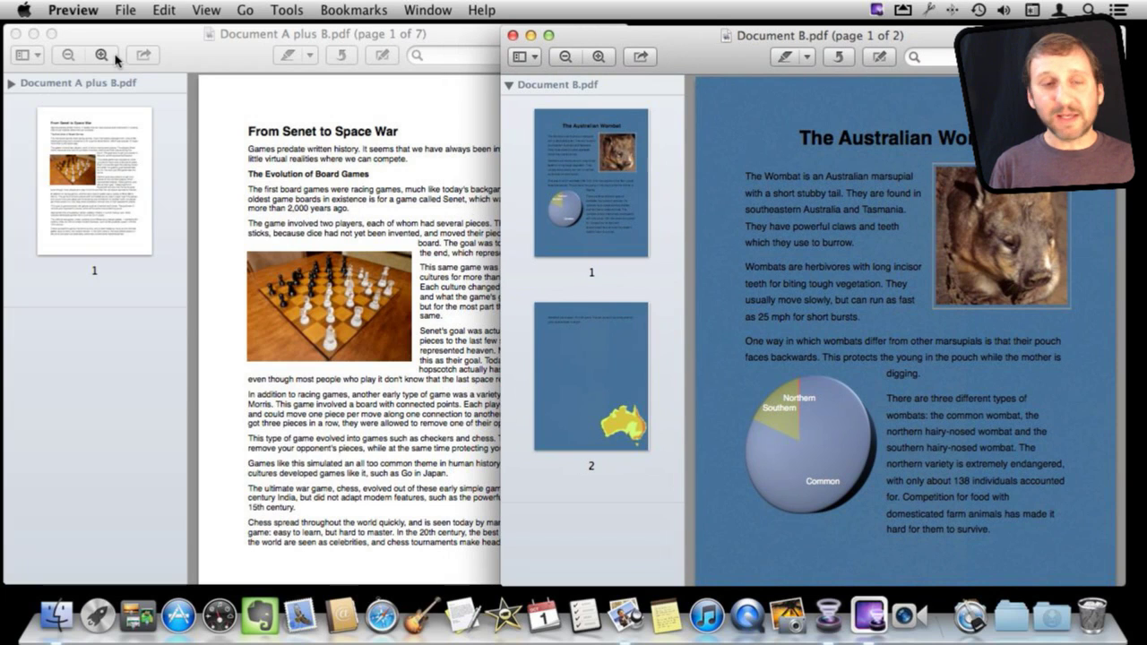
pyautogui.click(509, 86)
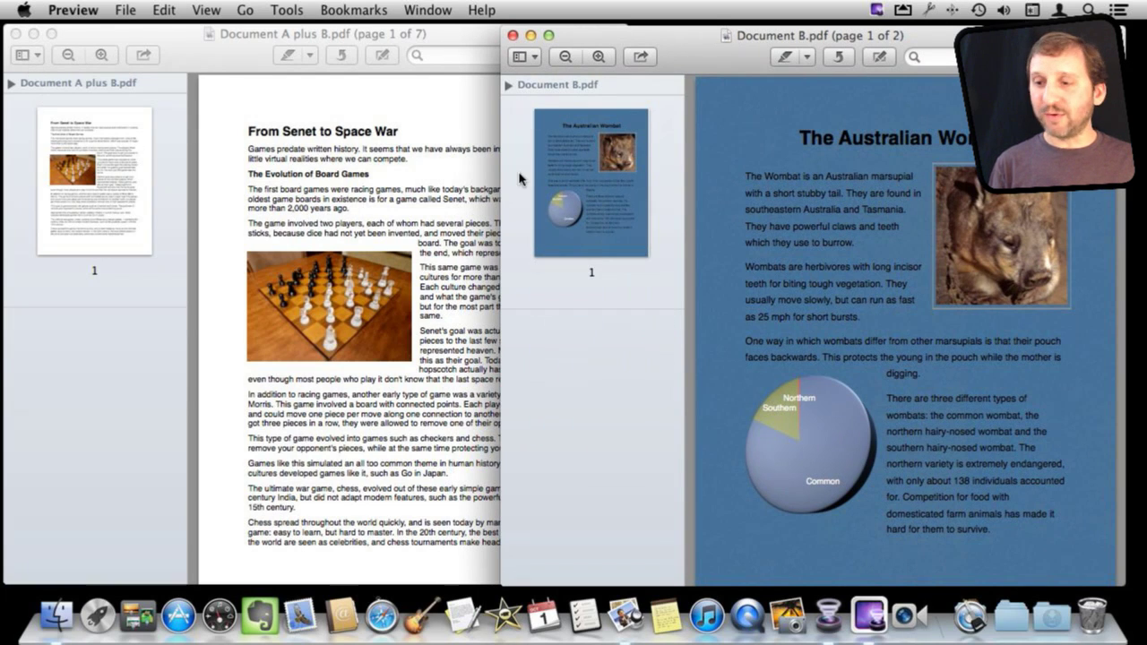
pyautogui.click(590, 184)
pyautogui.moveTo(590, 185); pyautogui.dragTo(87, 463)
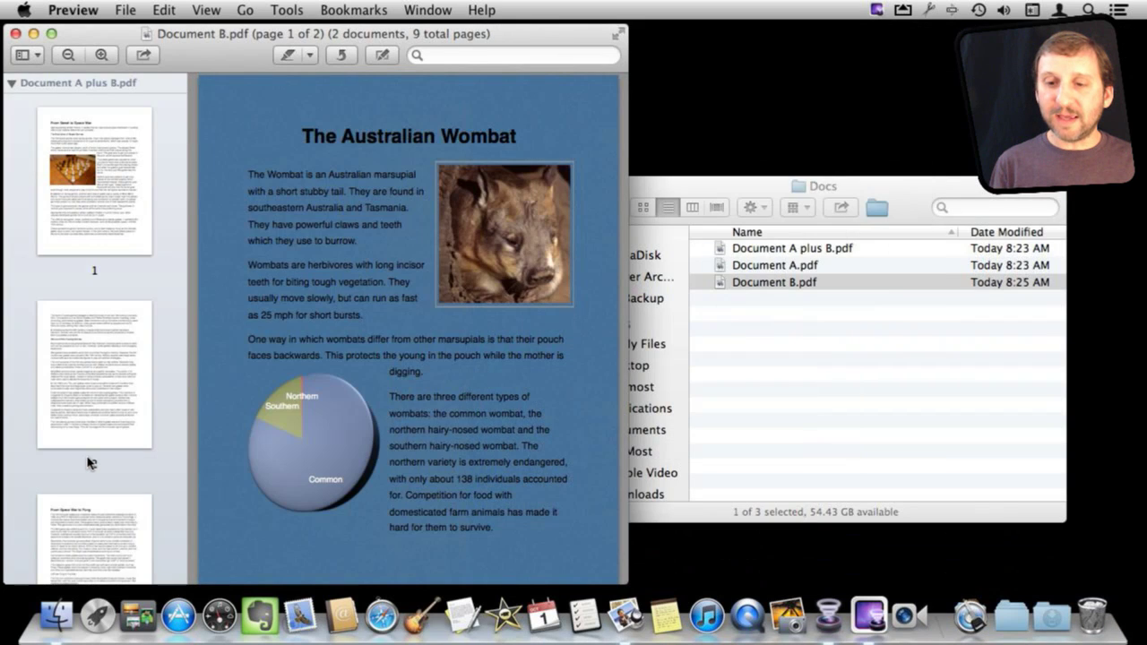
# Step: Collapse Document A plus B.pdf in the combined window and view each of the two documents in turn
pyautogui.click(11, 83)
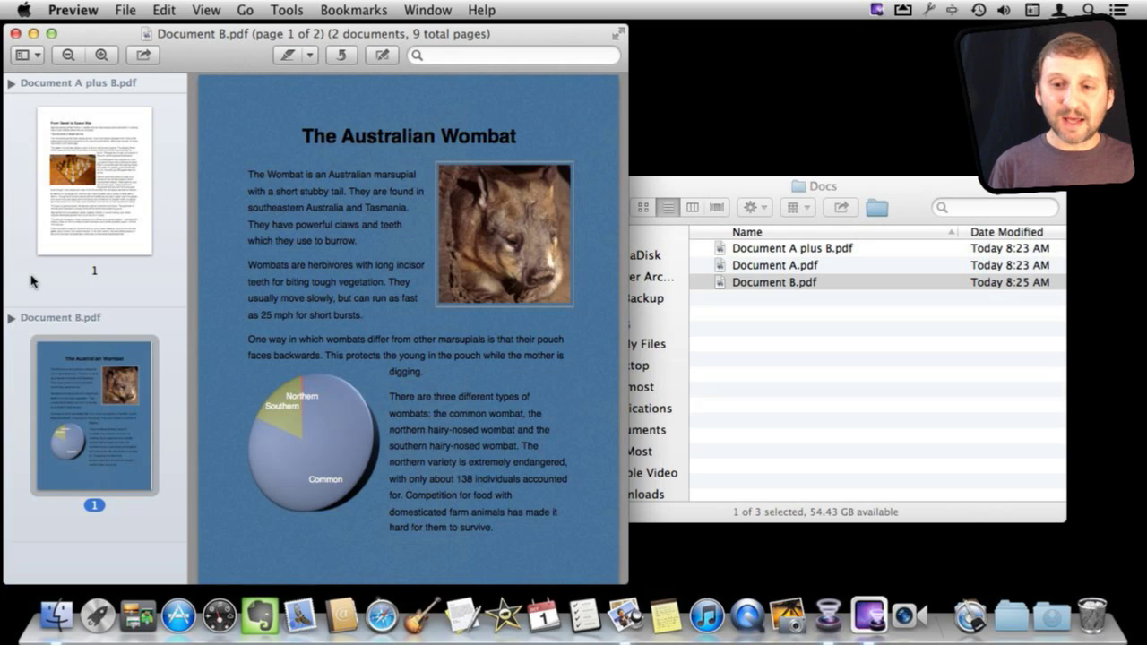
pyautogui.click(77, 156)
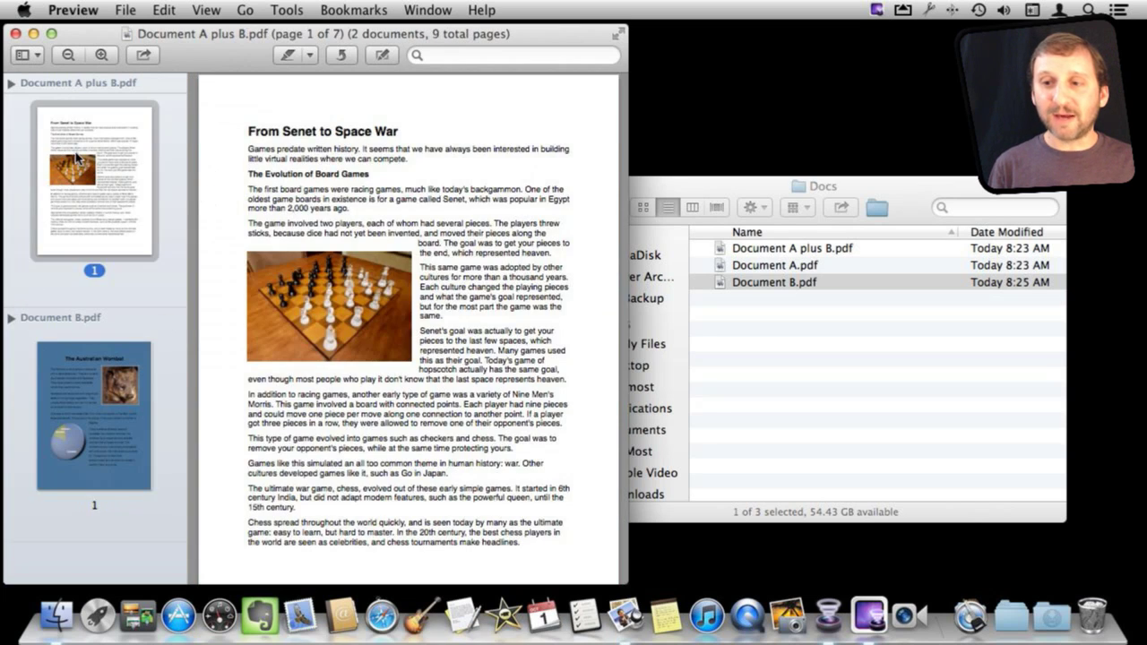
pyautogui.click(96, 381)
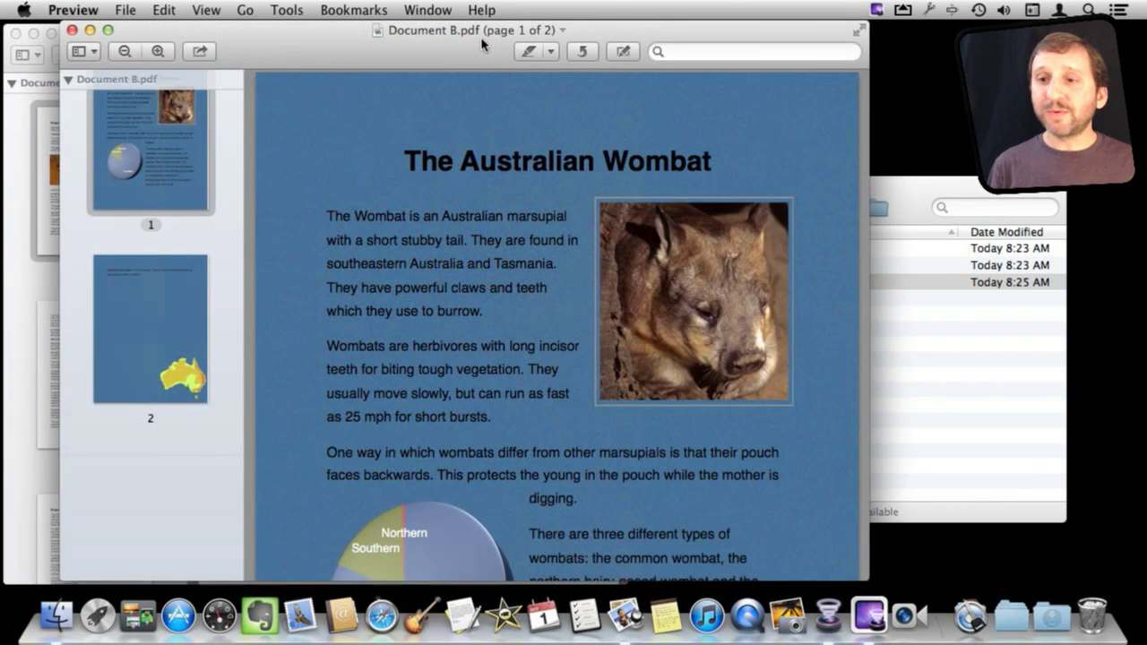
# Step: Arrange the separate Document B.pdf window beside Document A plus B.pdf, with both thumbnail lists accessible and Document B.pdf in front
pyautogui.moveTo(481, 41); pyautogui.dragTo(733, 36)
pyautogui.click(189, 49)
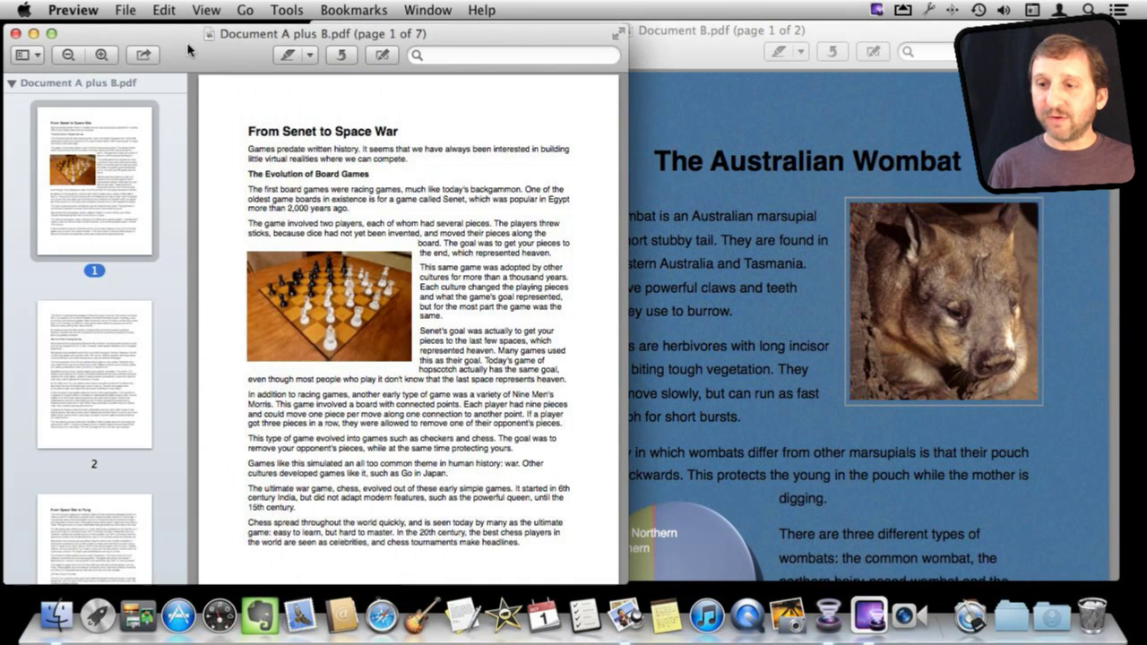
pyautogui.click(682, 61)
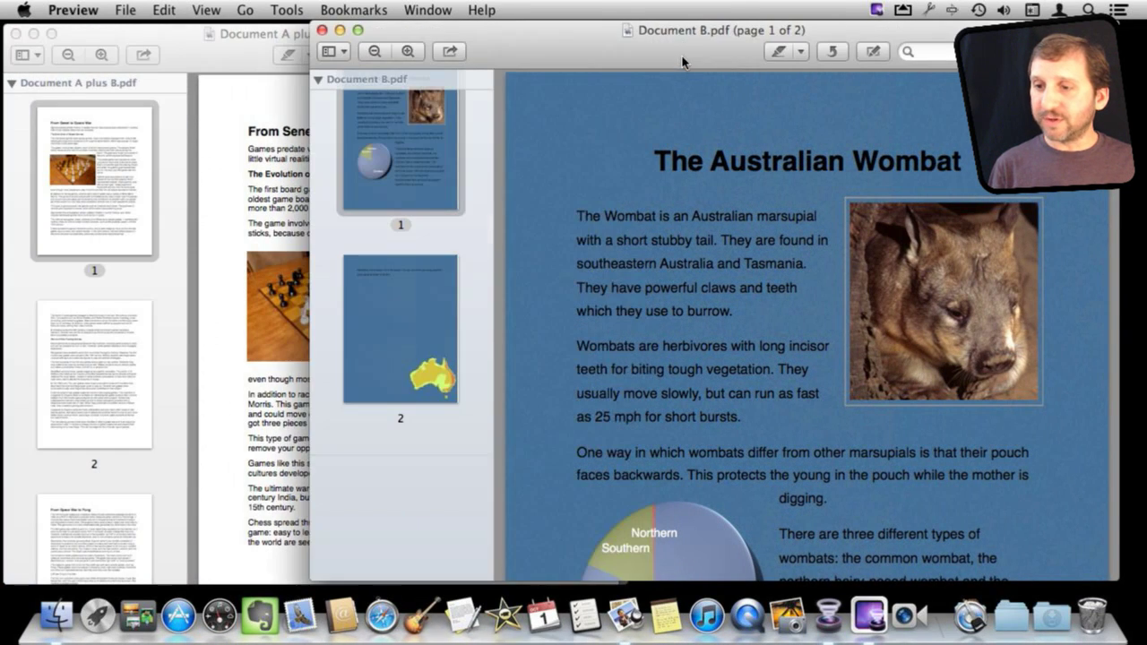
# Step: Add both pages of Document B.pdf after page 7 of Document A plus B.pdf as part of that same document
pyautogui.click(390, 328)
pyautogui.click(388, 183)
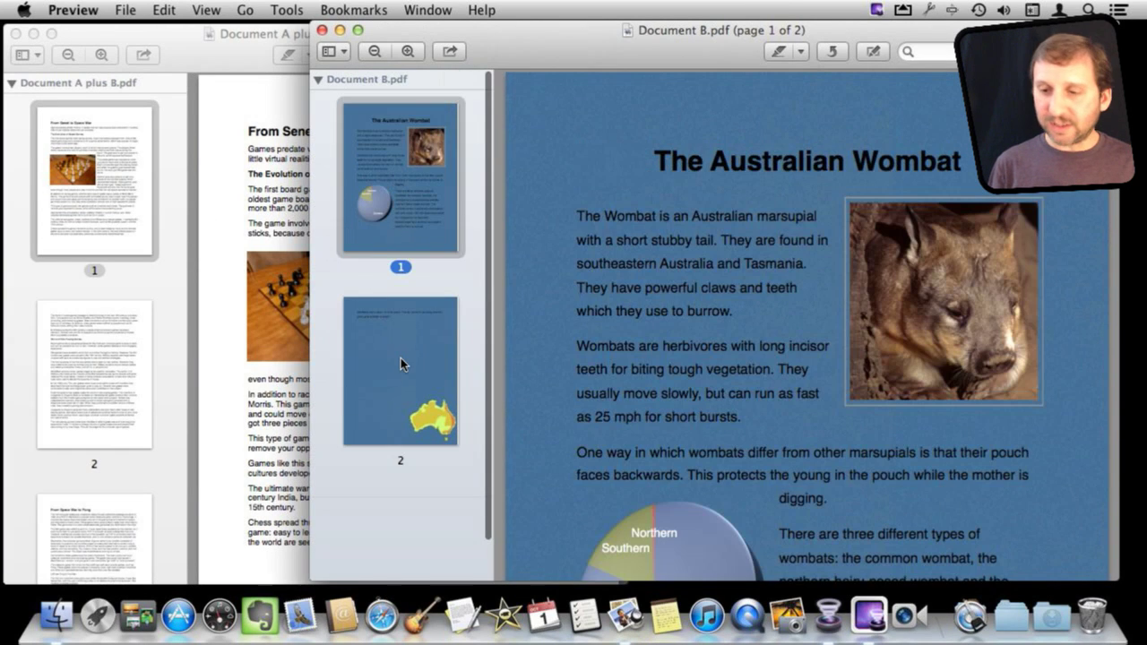
pyautogui.click(401, 414)
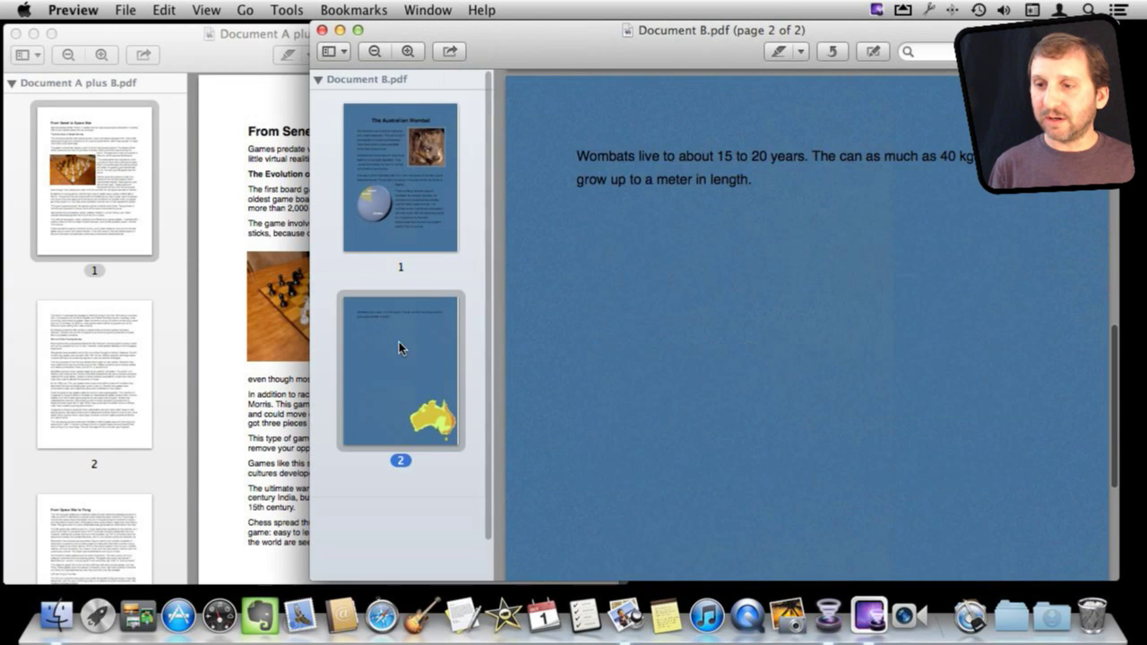
pyautogui.click(411, 216)
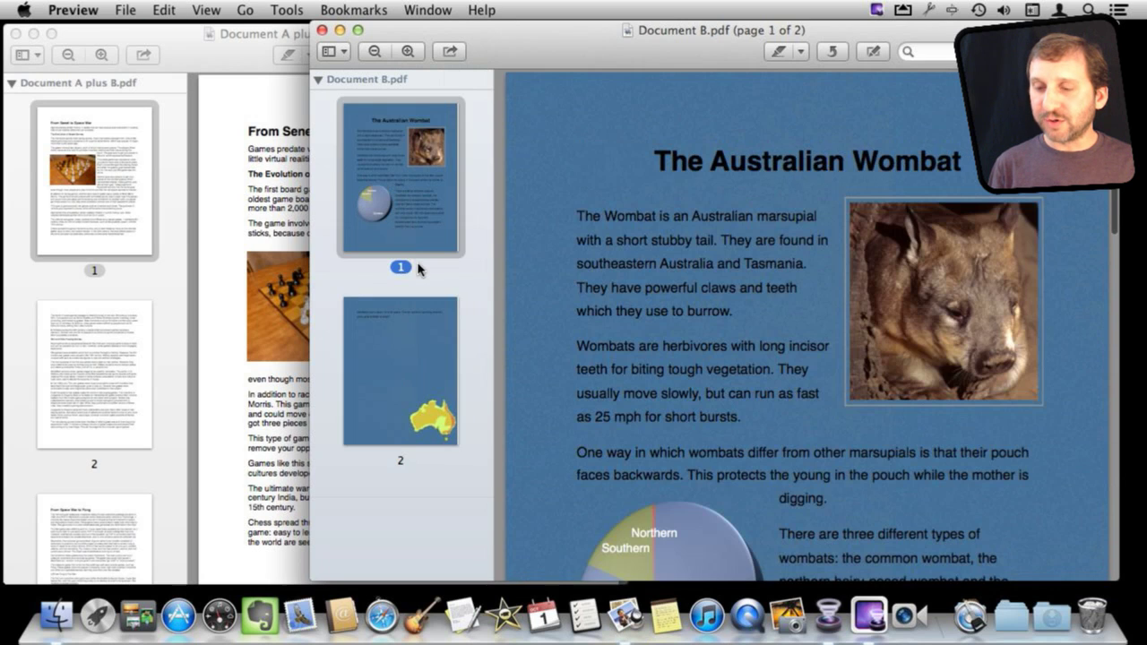
pyautogui.keyDown('super'); pyautogui.click(404, 383); pyautogui.keyUp('super')
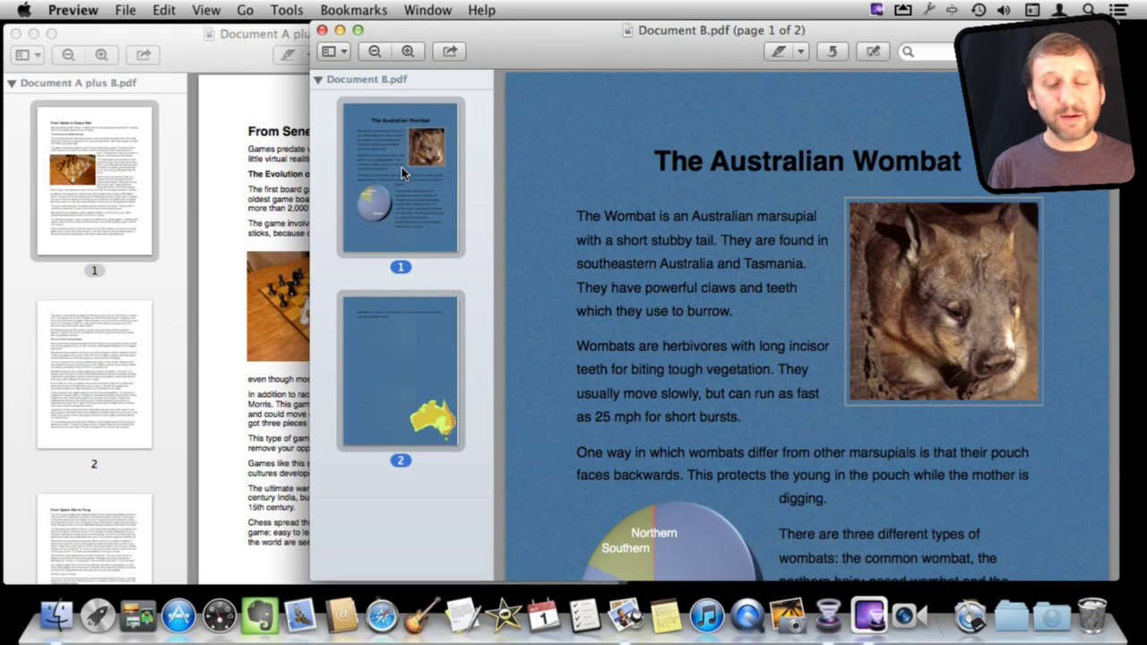
pyautogui.scroll(-5, 106, 421)
pyautogui.scroll(-10, 105, 421)
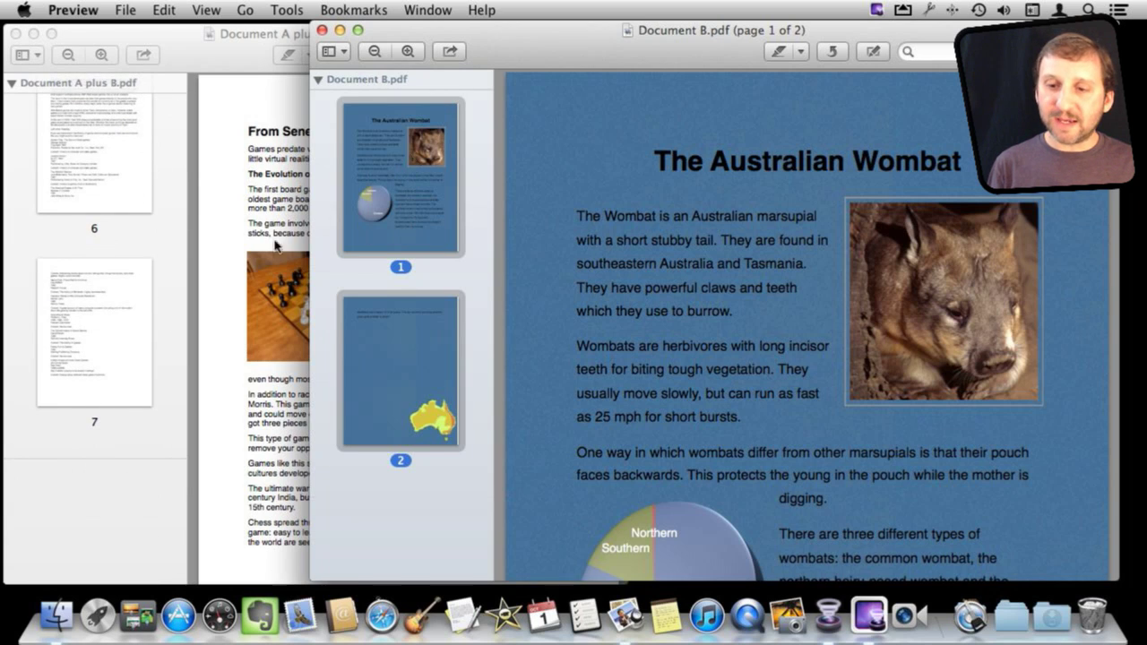
pyautogui.moveTo(276, 245); pyautogui.dragTo(114, 453)
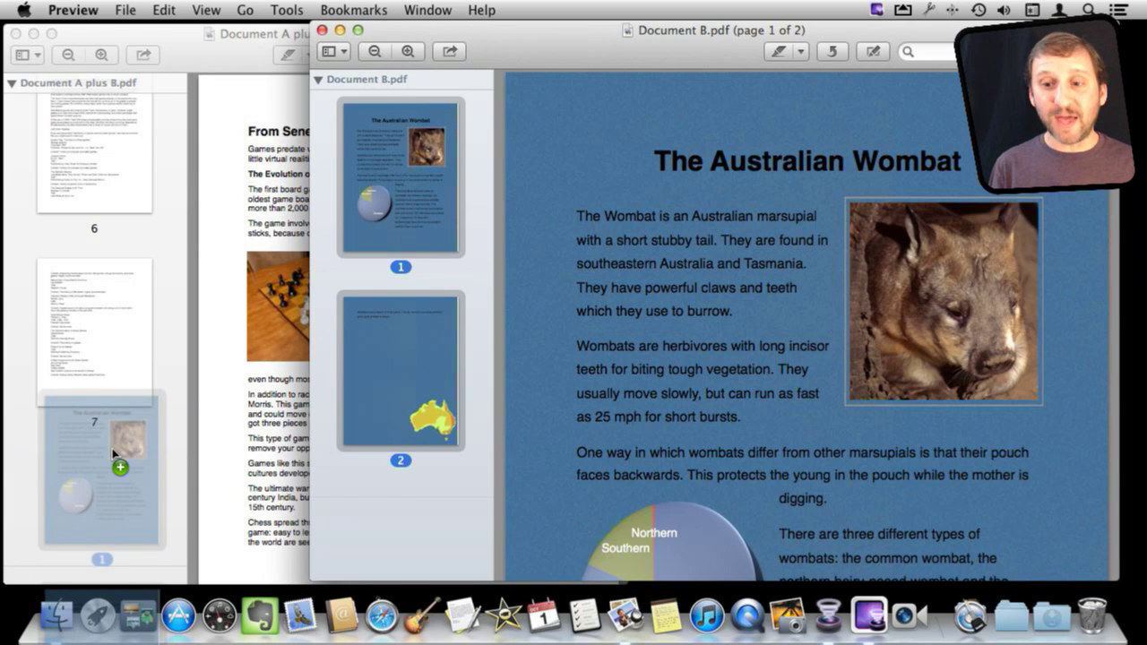
pyautogui.moveTo(114, 454); pyautogui.dragTo(104, 453)
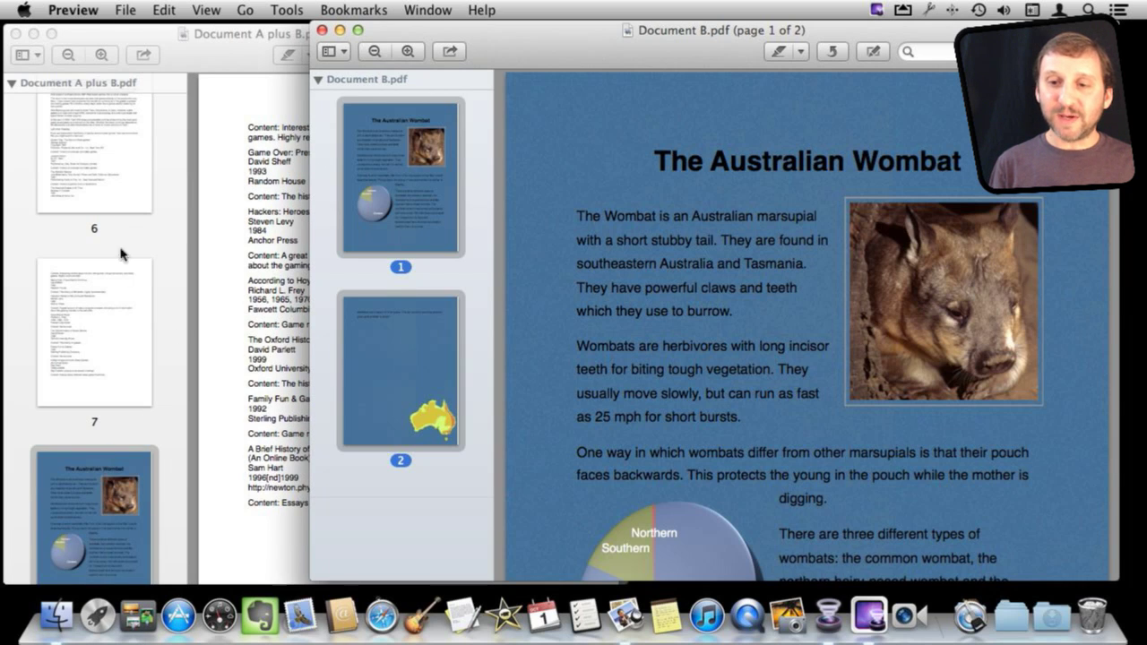
# Step: Examine the end of the Document A plus B.pdf thumbnail list and check that the added pages belong to the same document group
pyautogui.scroll(-5, 119, 322)
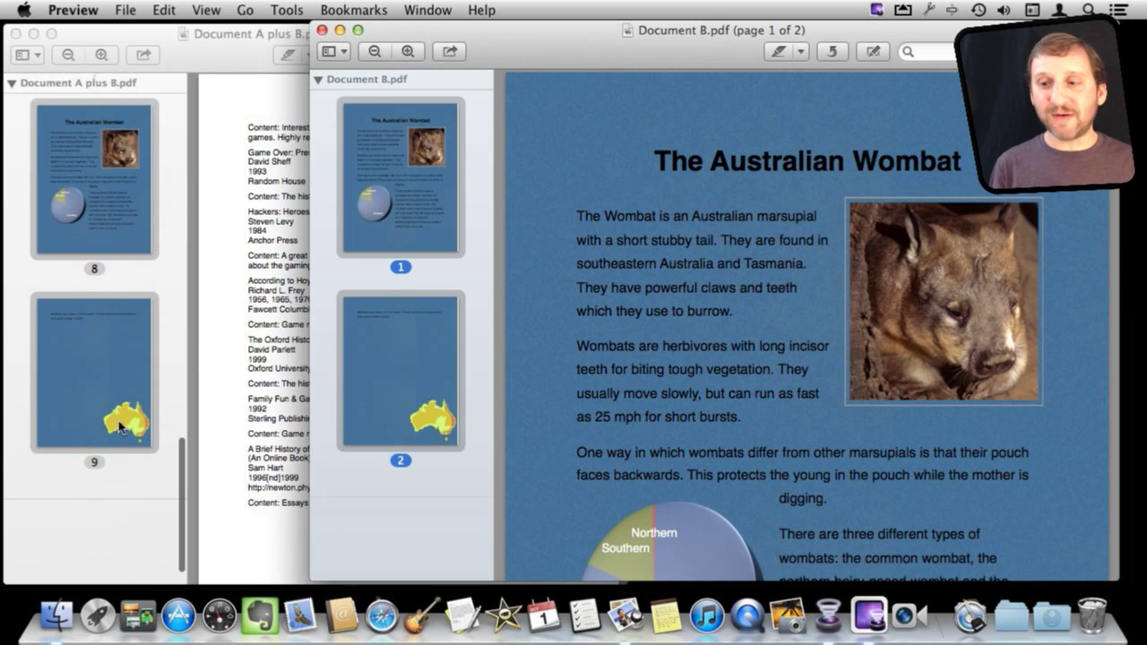
pyautogui.scroll(10, 115, 320)
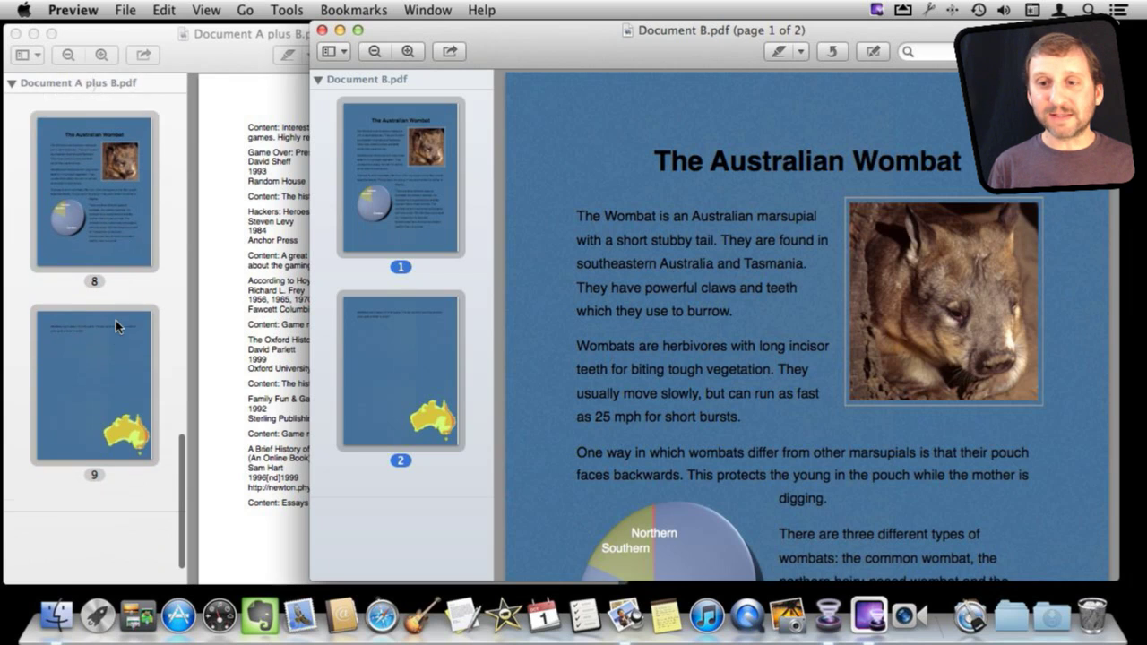
pyautogui.click(12, 82)
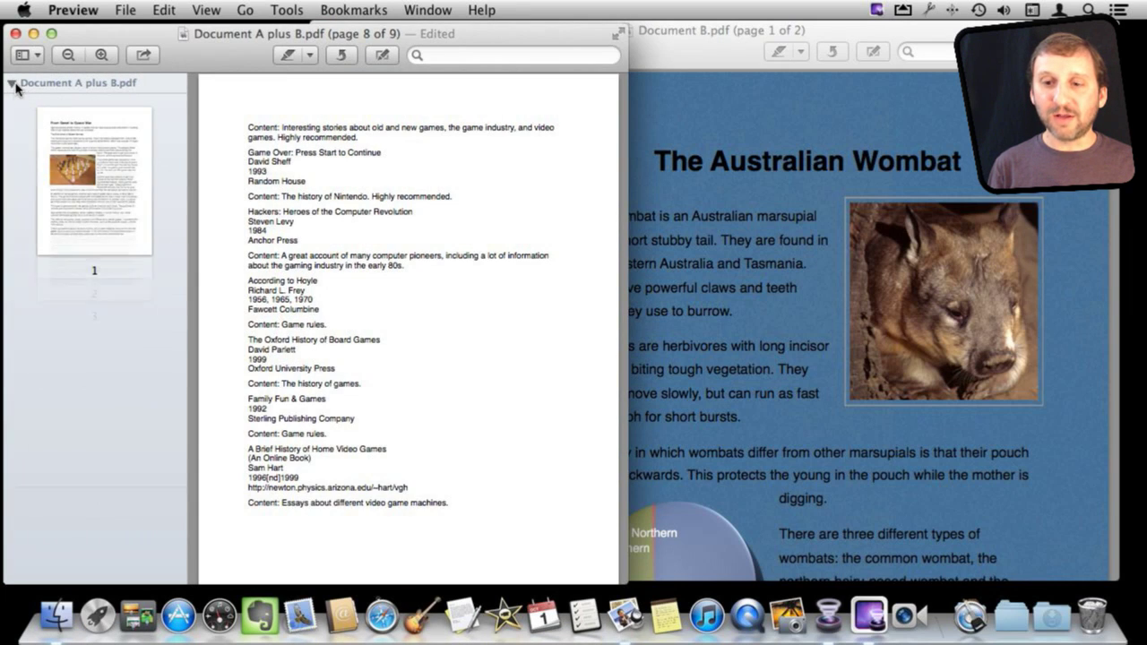
pyautogui.scroll(-15, 95, 358)
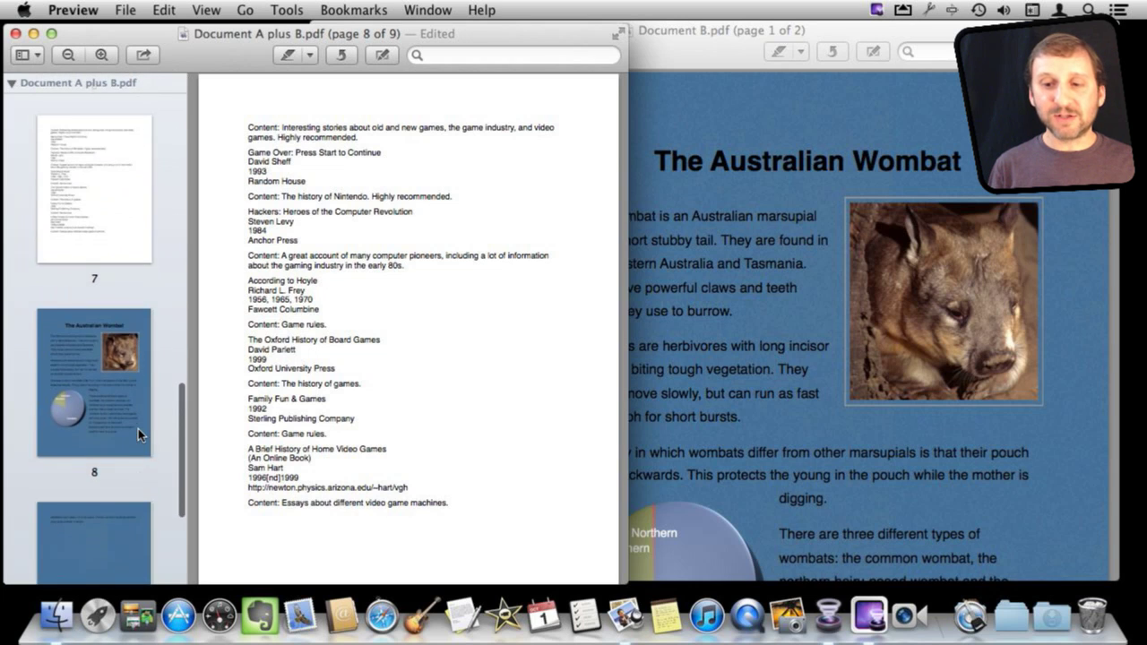
pyautogui.scroll(-3, 138, 435)
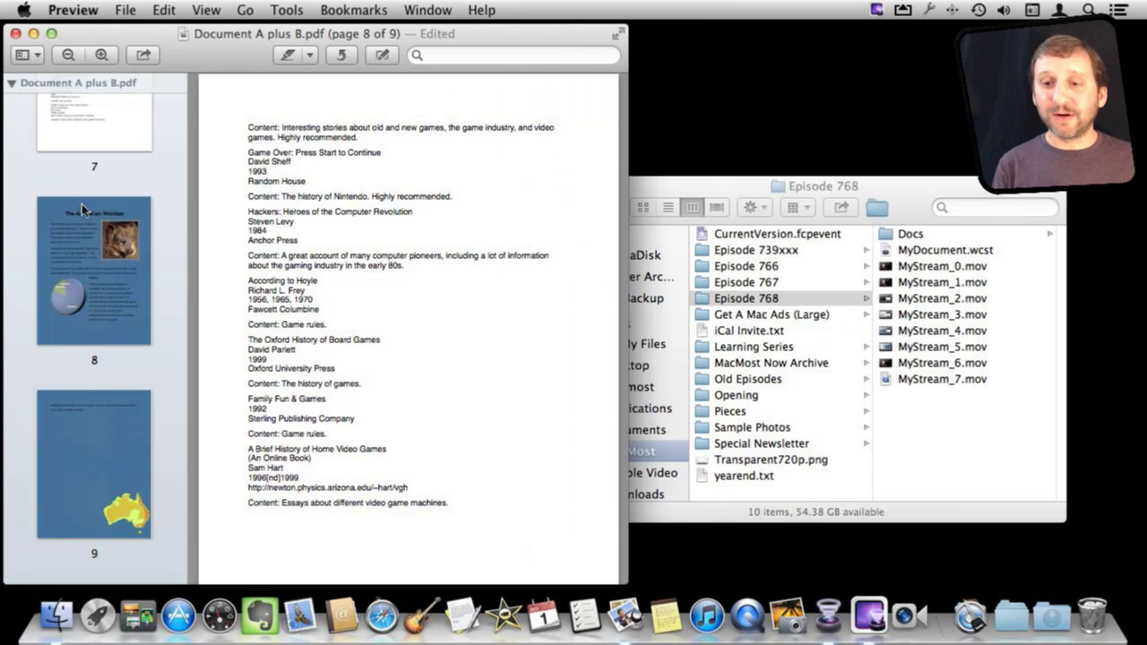
# Step: Move pages 8 and 9 of Document A plus B.pdf together so they follow page 4
pyautogui.scroll(8, 108, 224)
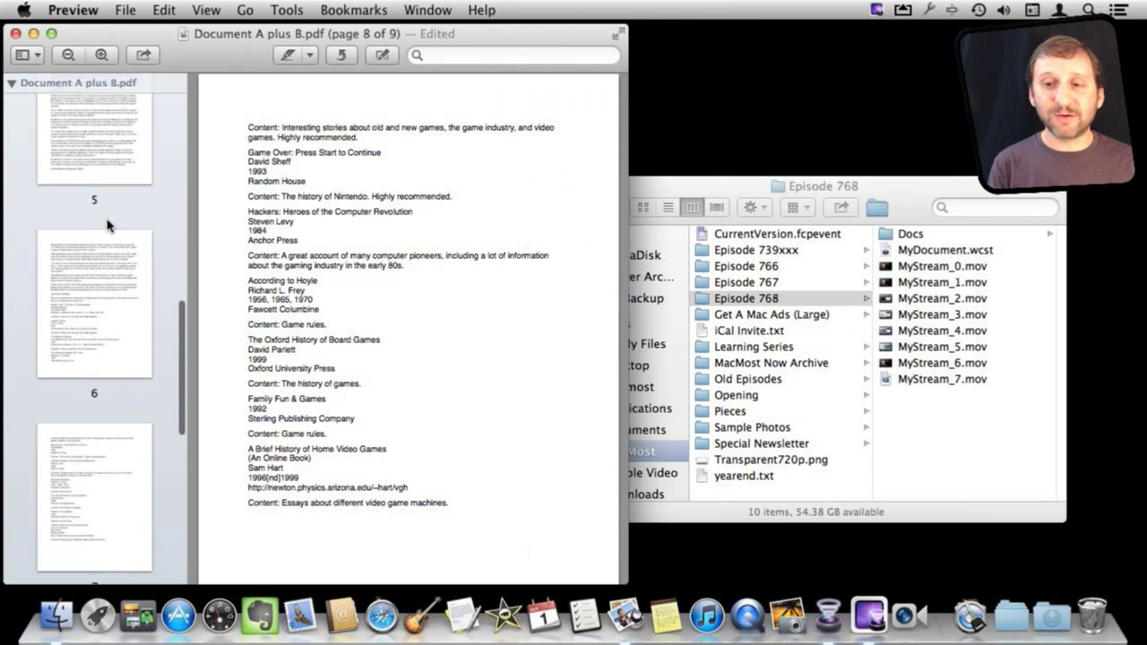
pyautogui.scroll(-6, 107, 222)
pyautogui.click(107, 260)
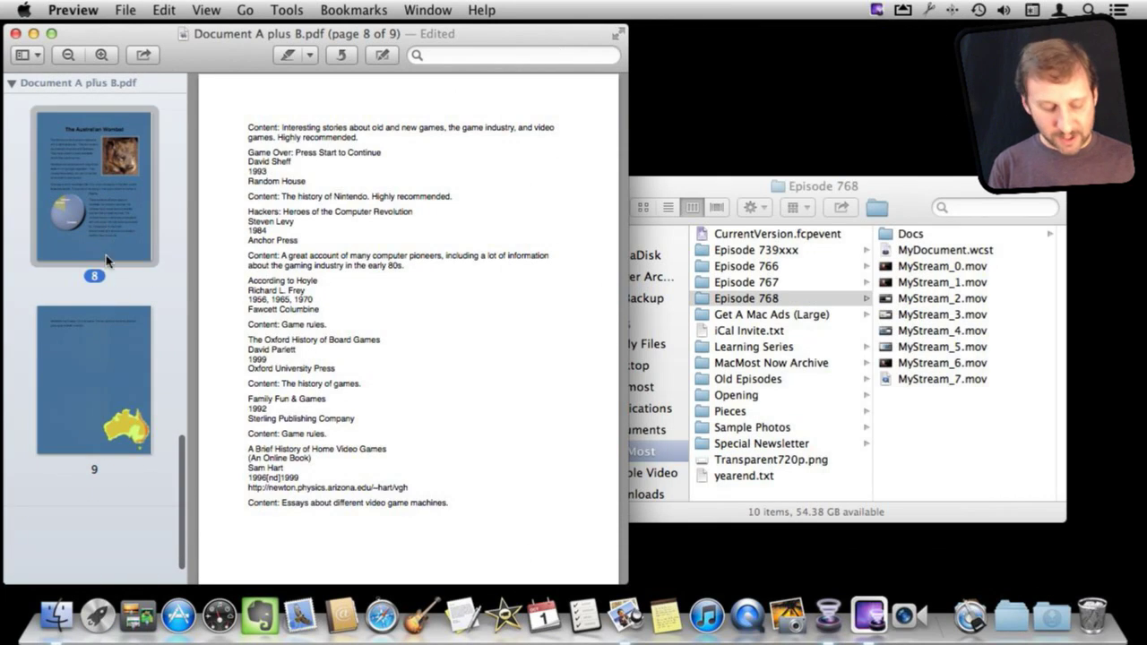
pyautogui.keyDown('super'); pyautogui.click(99, 395); pyautogui.keyUp('super')
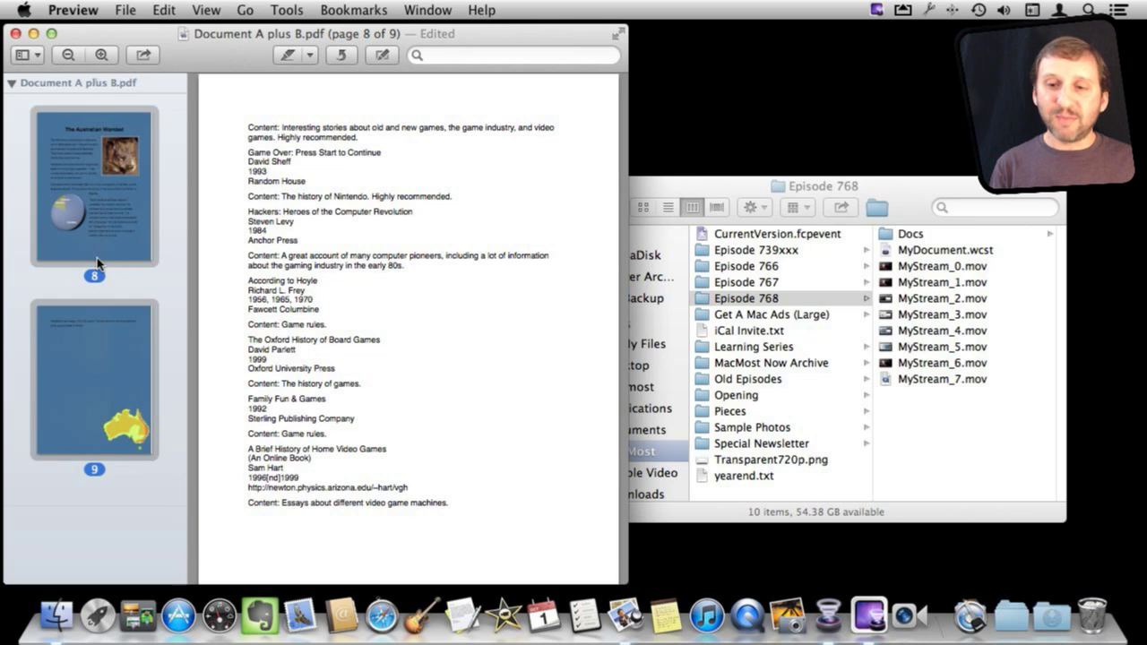
pyautogui.moveTo(97, 257); pyautogui.dragTo(98, 203)
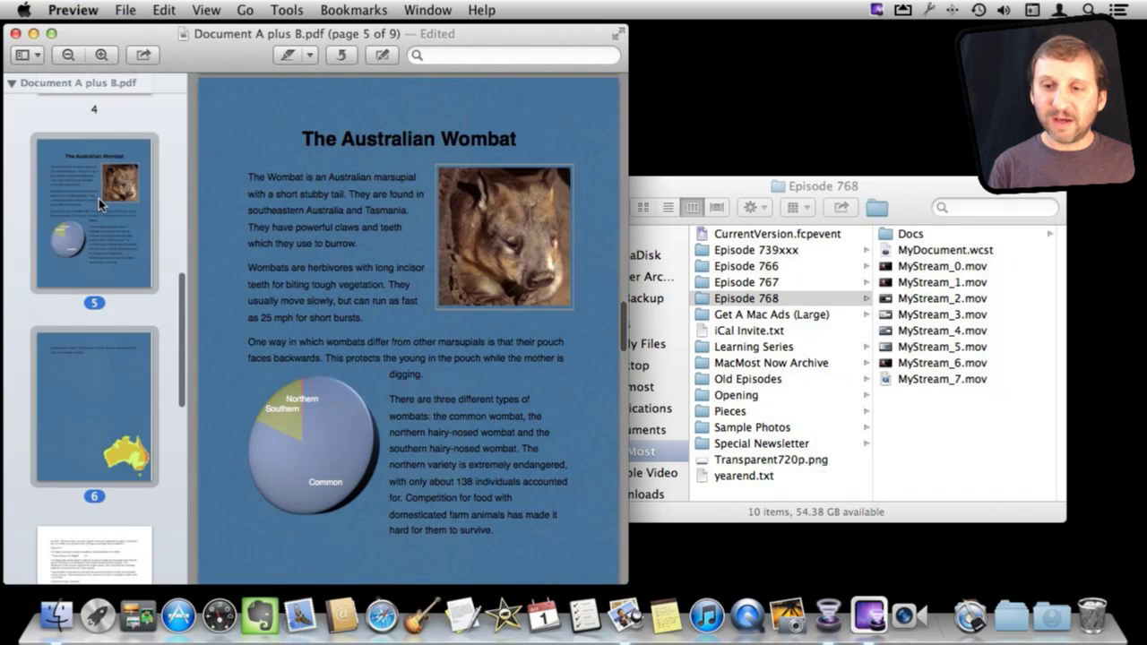
# Step: Move the two wombat pages together to the beginning of Document A plus B.pdf
pyautogui.scroll(5, 99, 150)
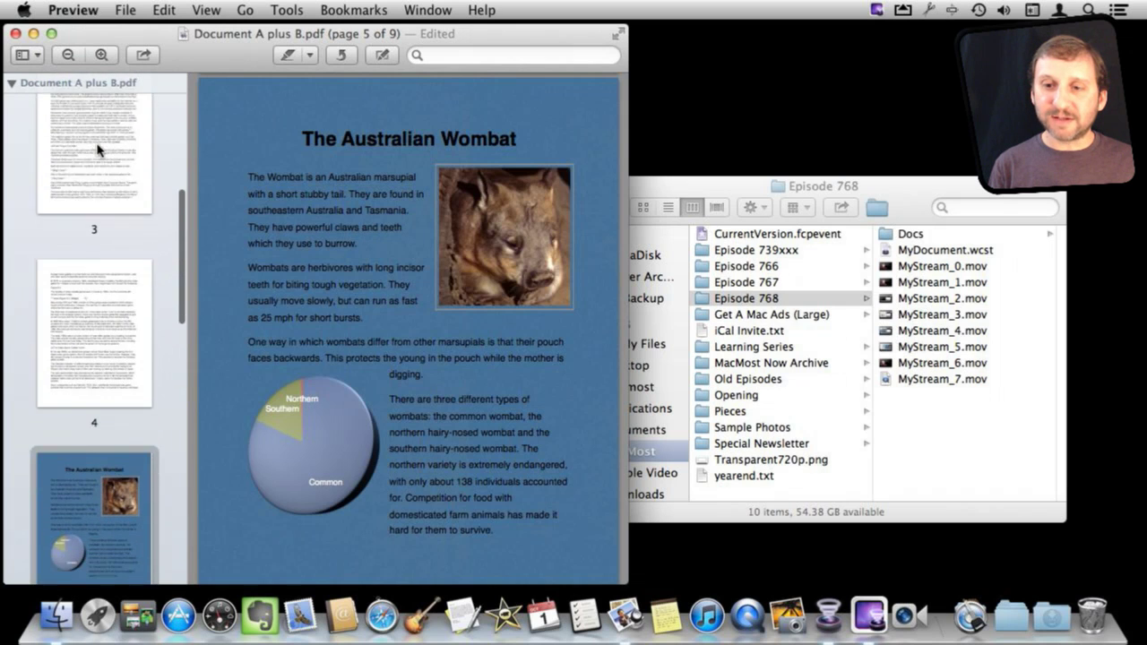
pyautogui.scroll(-5, 99, 149)
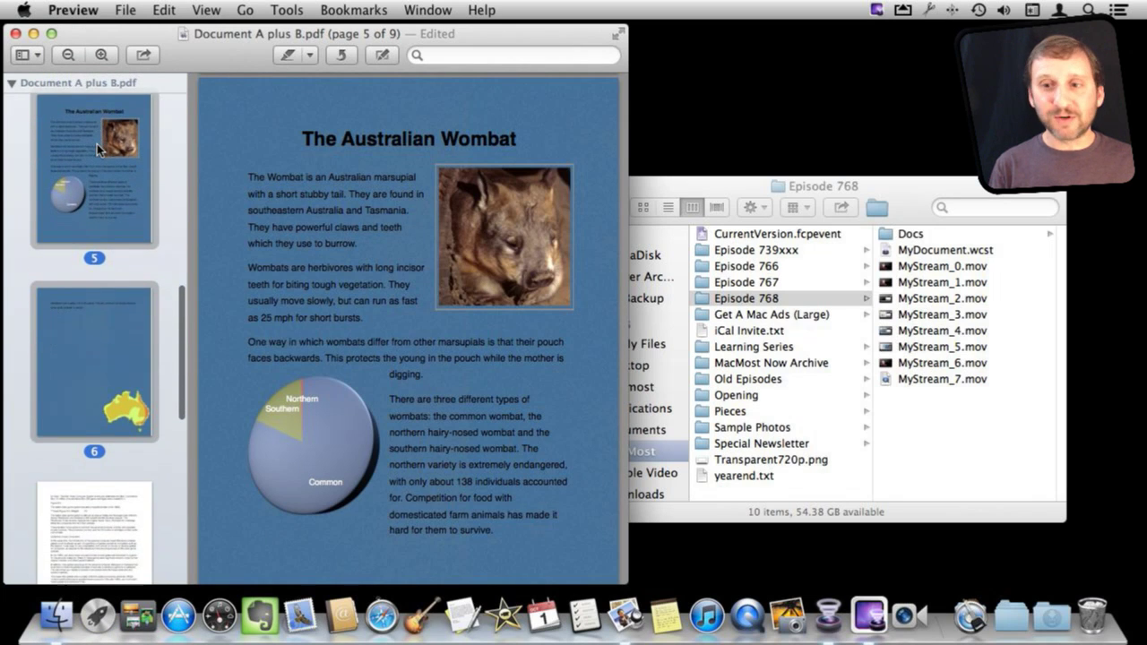
pyautogui.scroll(-3, 99, 149)
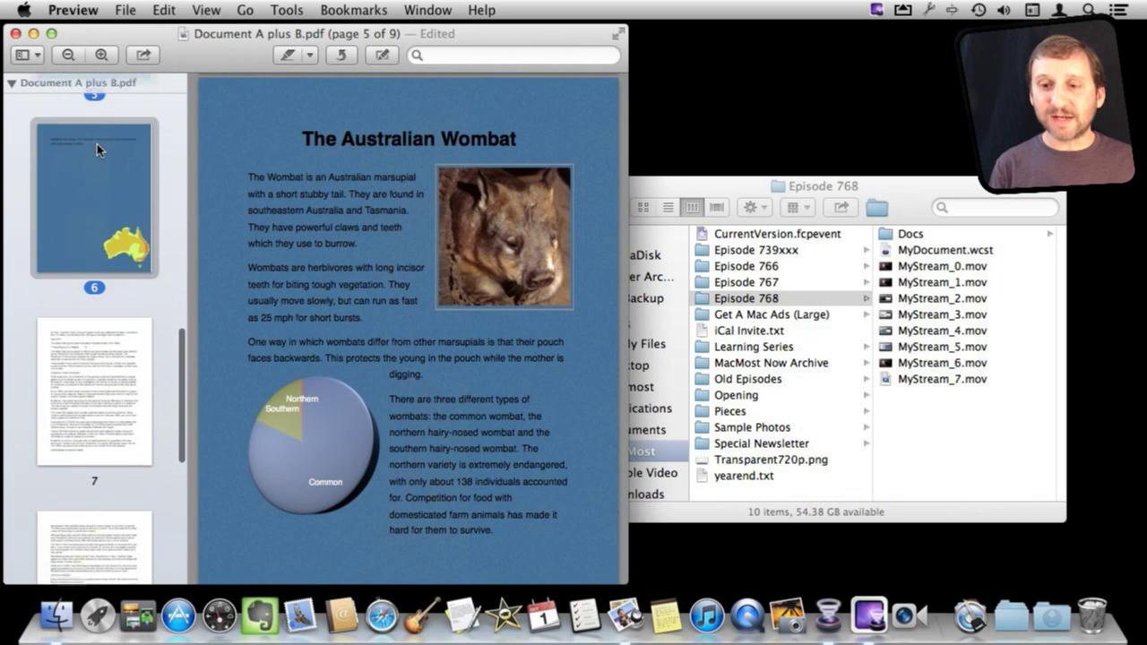
pyautogui.scroll(-3, 96, 143)
pyautogui.scroll(7, 100, 431)
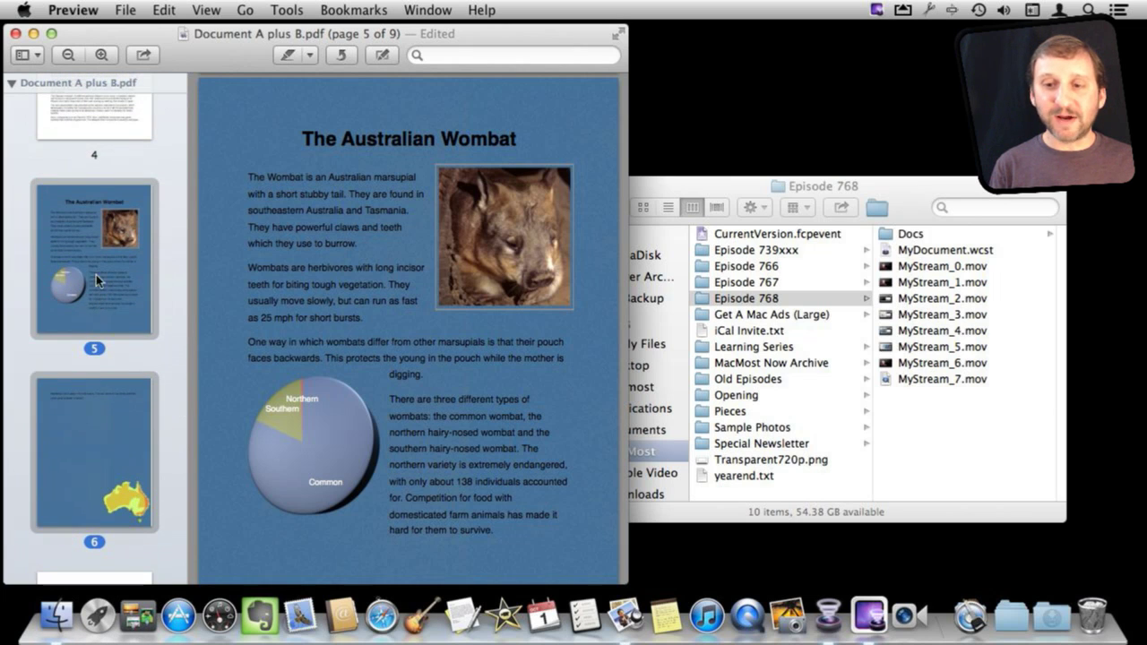
pyautogui.moveTo(97, 256)
pyautogui.mouseDown()
pyautogui.moveTo(106, 88)
pyautogui.moveTo(102, 240)
pyautogui.mouseUp()
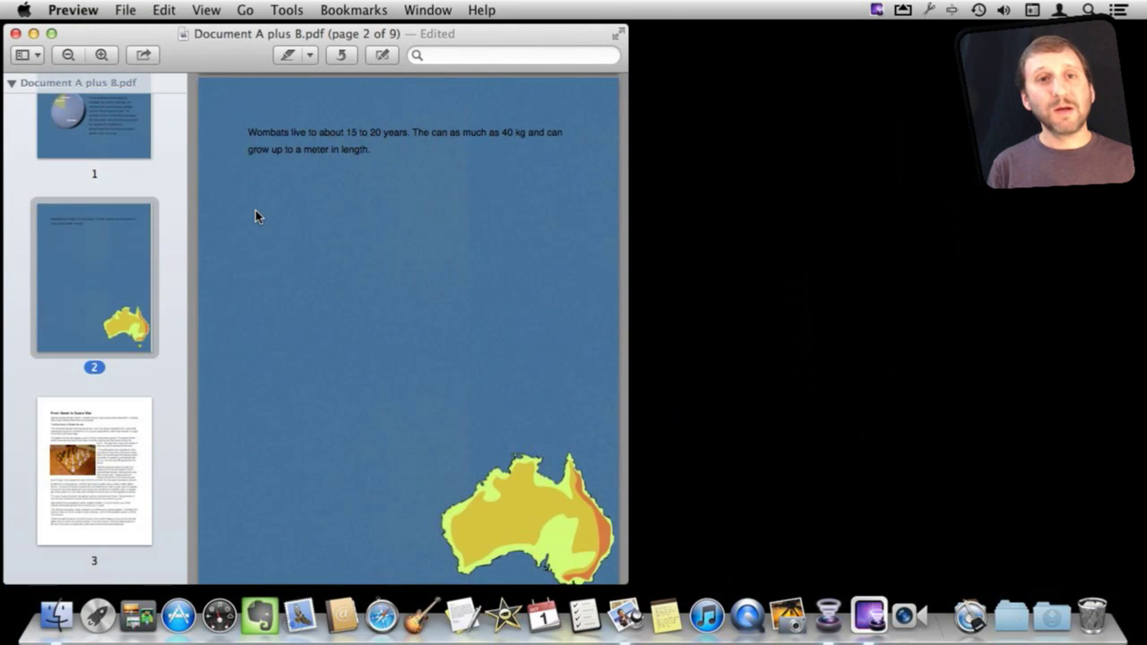
# Step: Delete page 2, the page with the Australia map, from Document A plus B.pdf
pyautogui.scroll(5, 241, 260)
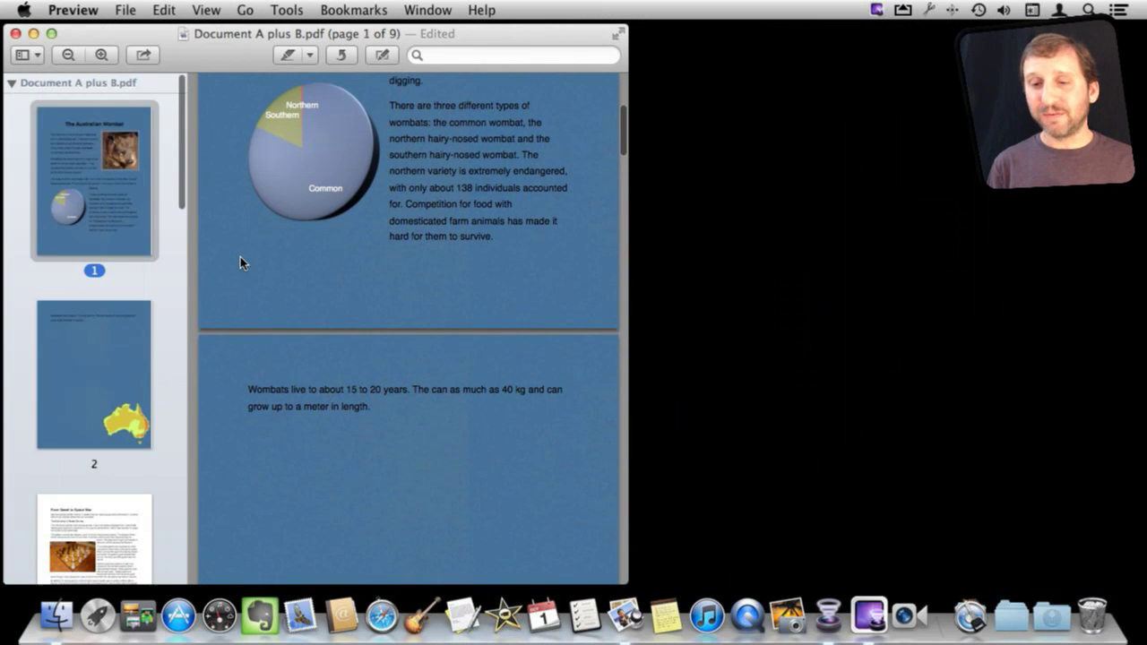
pyautogui.click(127, 358)
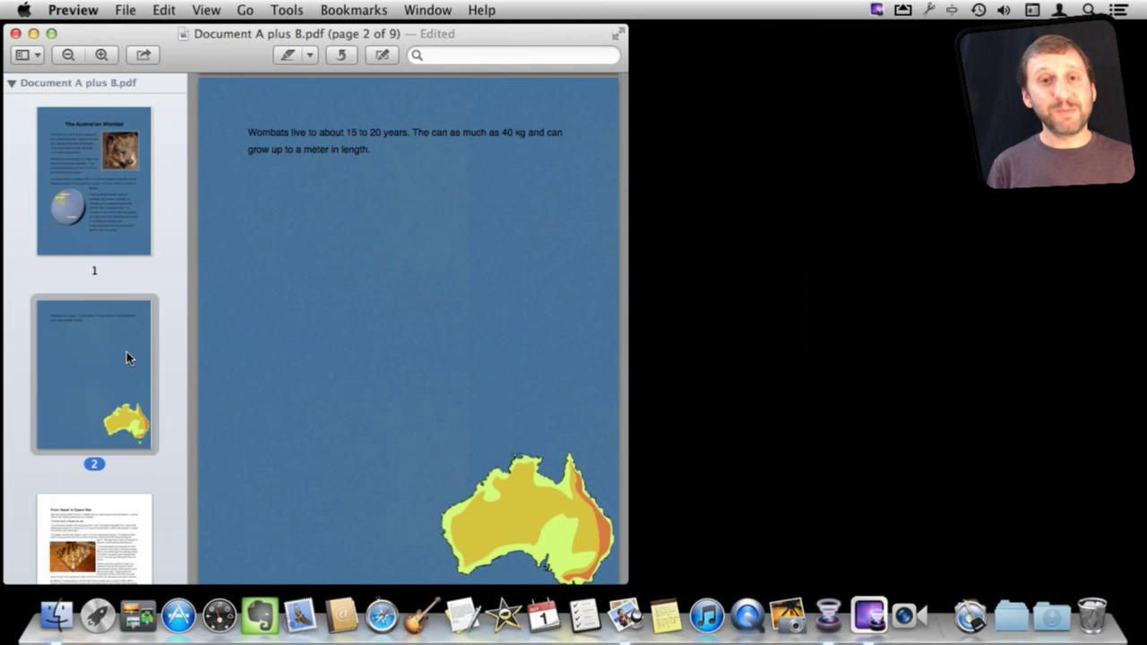
pyautogui.press('Delete')
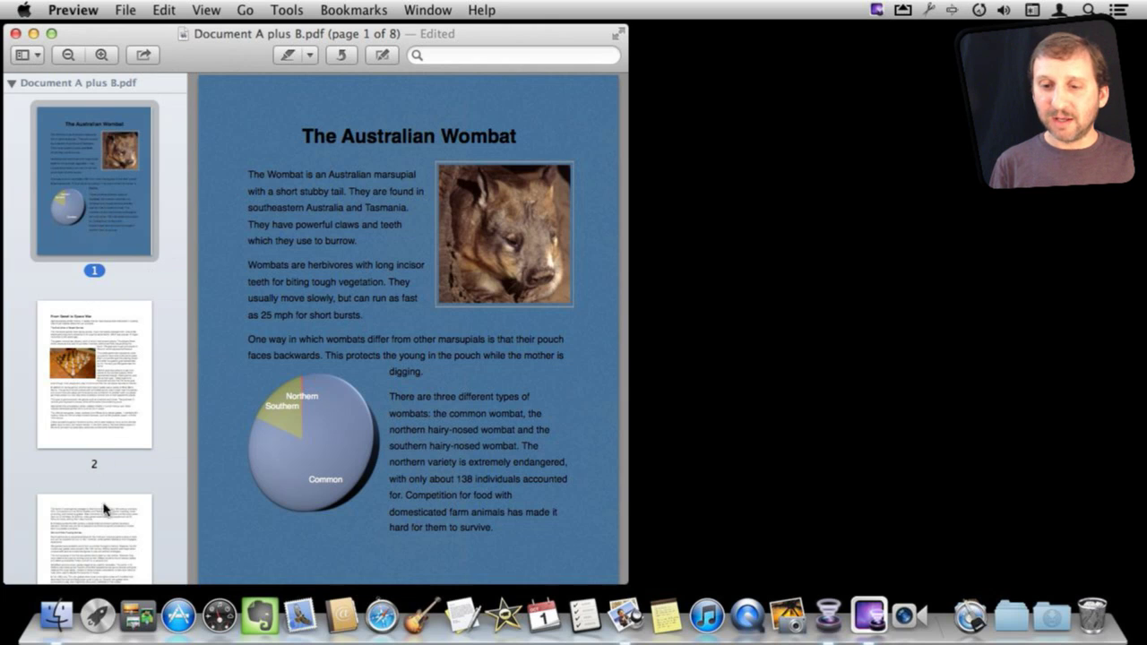
# Step: Copy pages 1, 3 and 5 of Document A plus B.pdf and create a new document from the clipboard
pyautogui.click(105, 544)
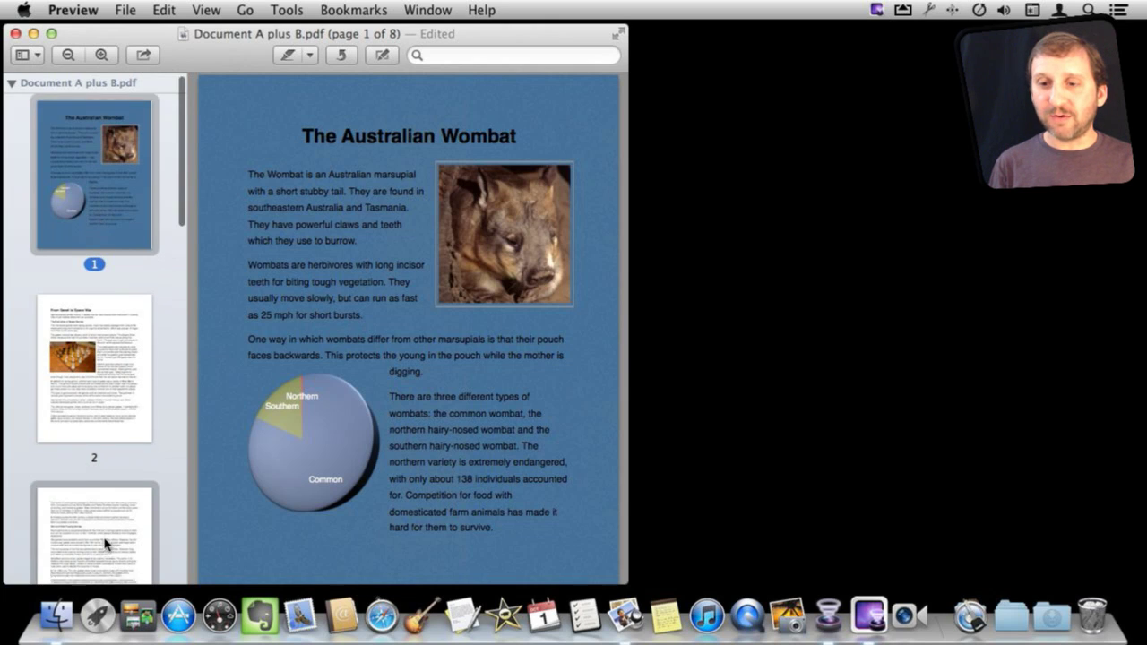
pyautogui.scroll(-3, 105, 544)
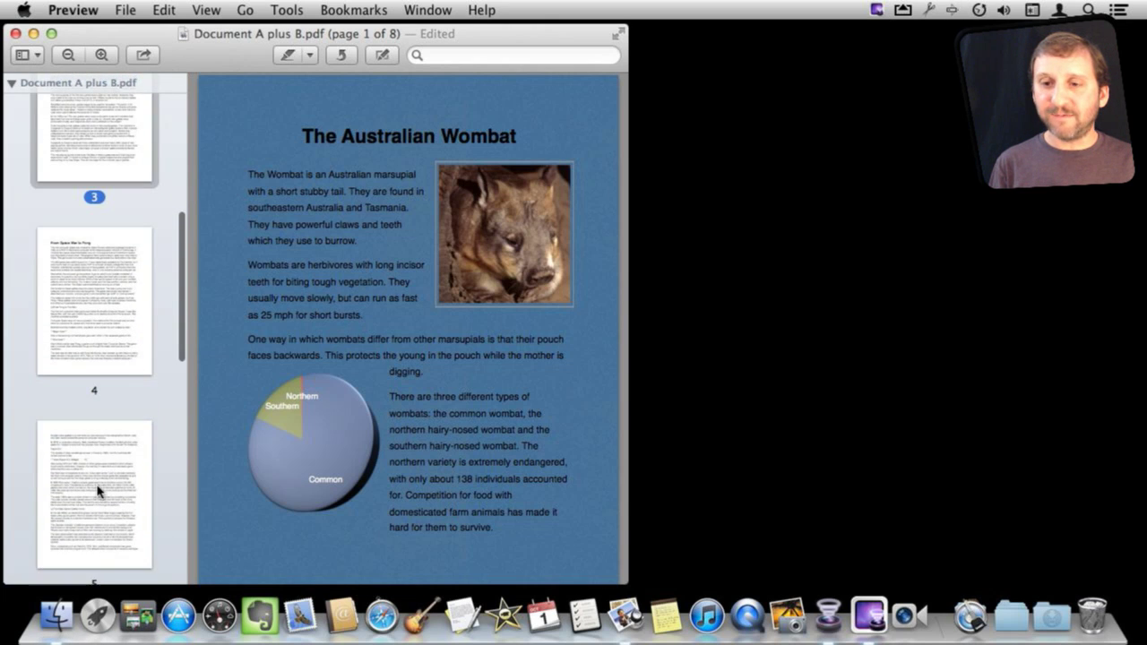
pyautogui.keyDown('super'); pyautogui.click(100, 490); pyautogui.keyUp('super')
pyautogui.click(164, 9)
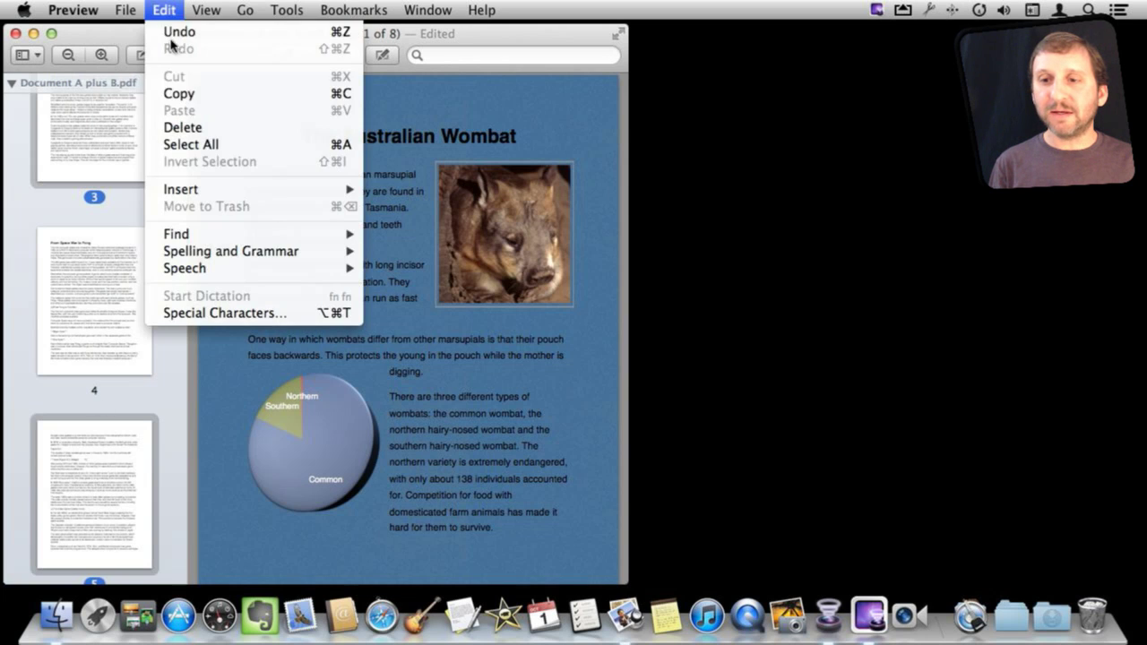
pyautogui.click(192, 95)
pyautogui.click(126, 10)
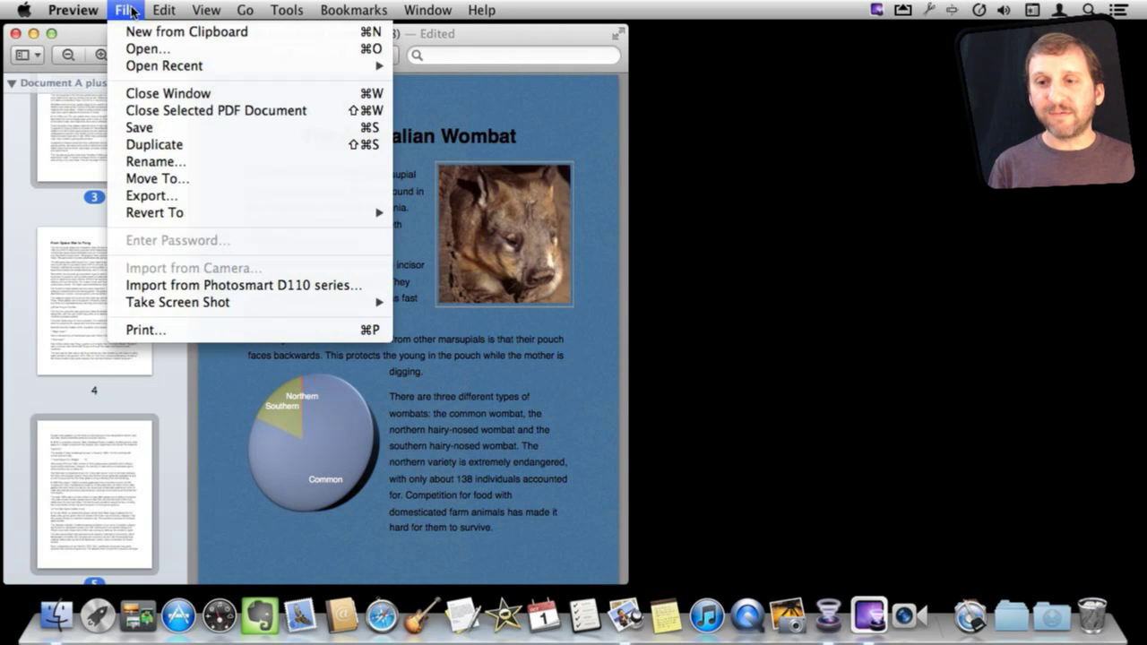
pyautogui.click(144, 33)
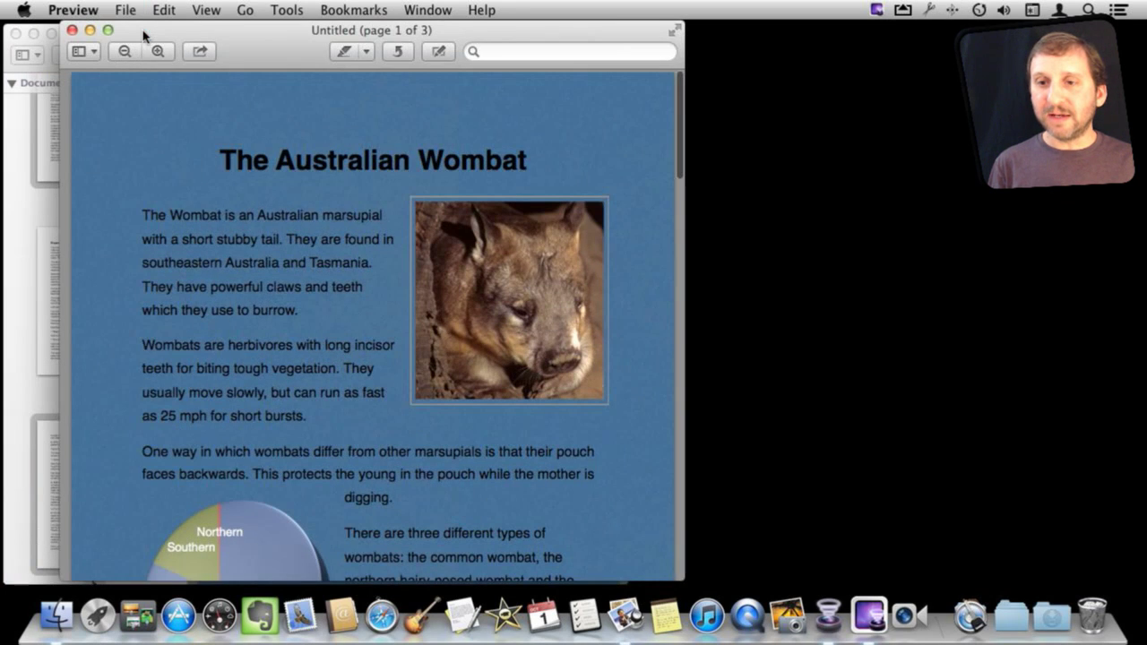
# Step: Show page thumbnails in the new Untitled document and look through its pages
pyautogui.click(92, 56)
pyautogui.click(116, 93)
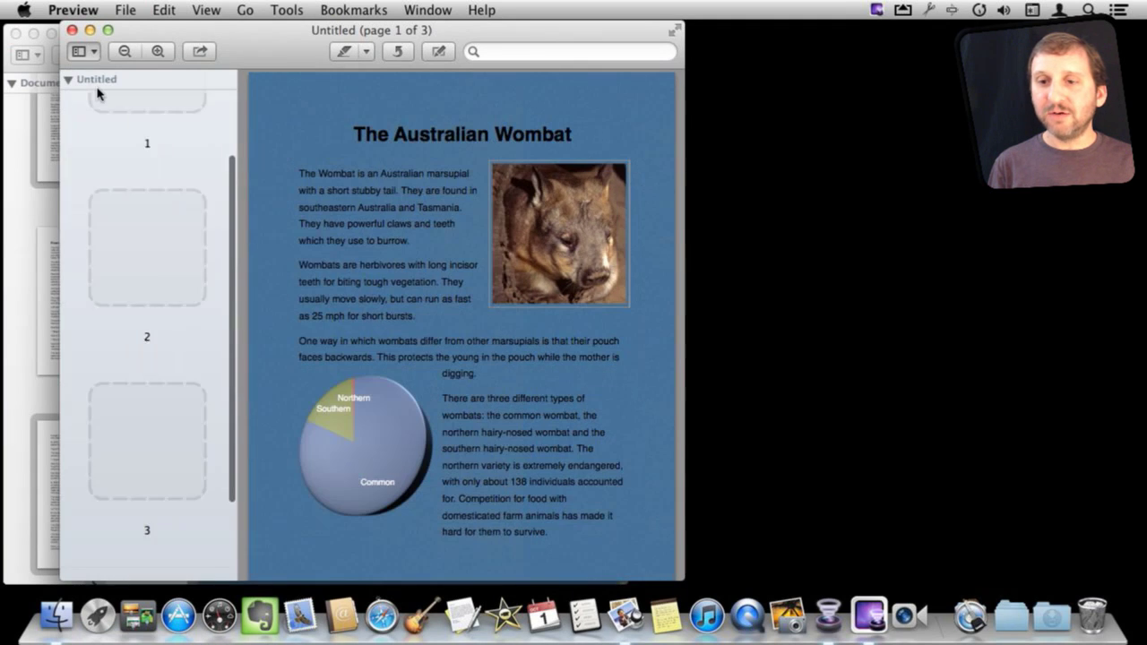
pyautogui.scroll(-5, 152, 362)
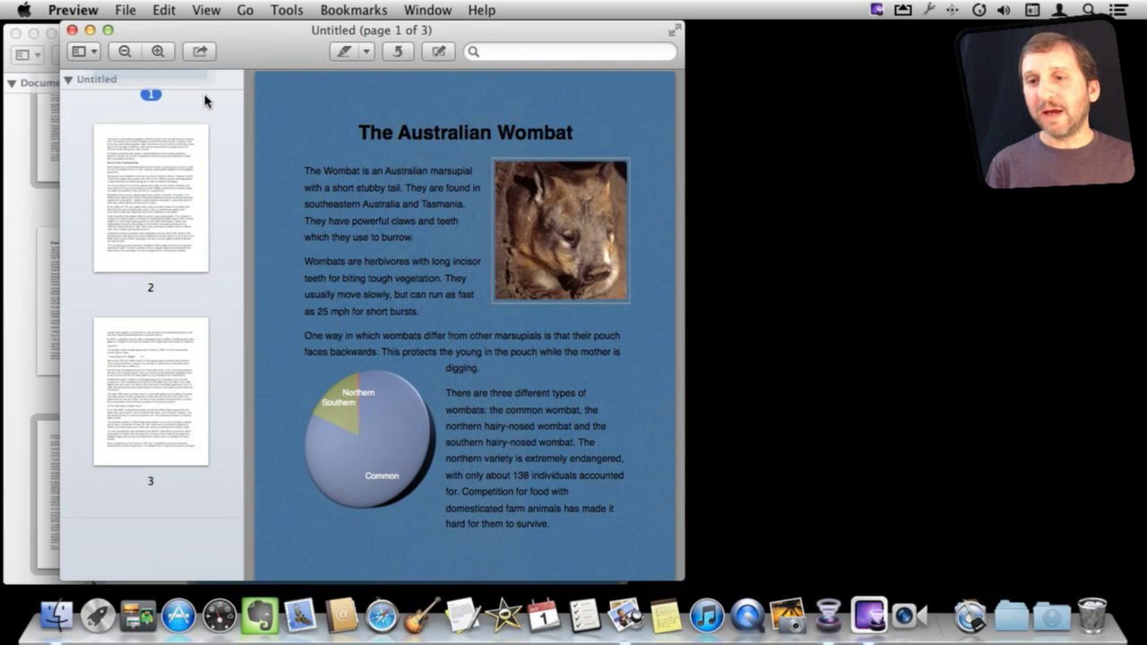
# Step: Place the Untitled window beside the Document A plus B.pdf thumbnails, keeping Untitled in front and both thumbnail lists accessible
pyautogui.click(48, 232)
pyautogui.click(63, 264)
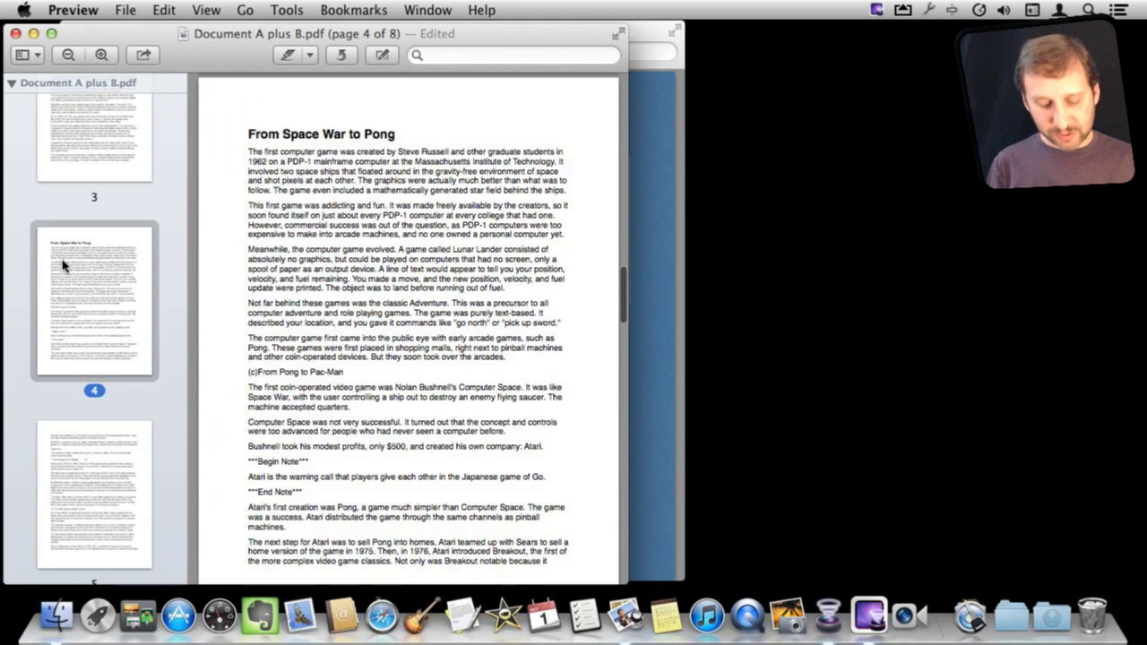
pyautogui.click(659, 283)
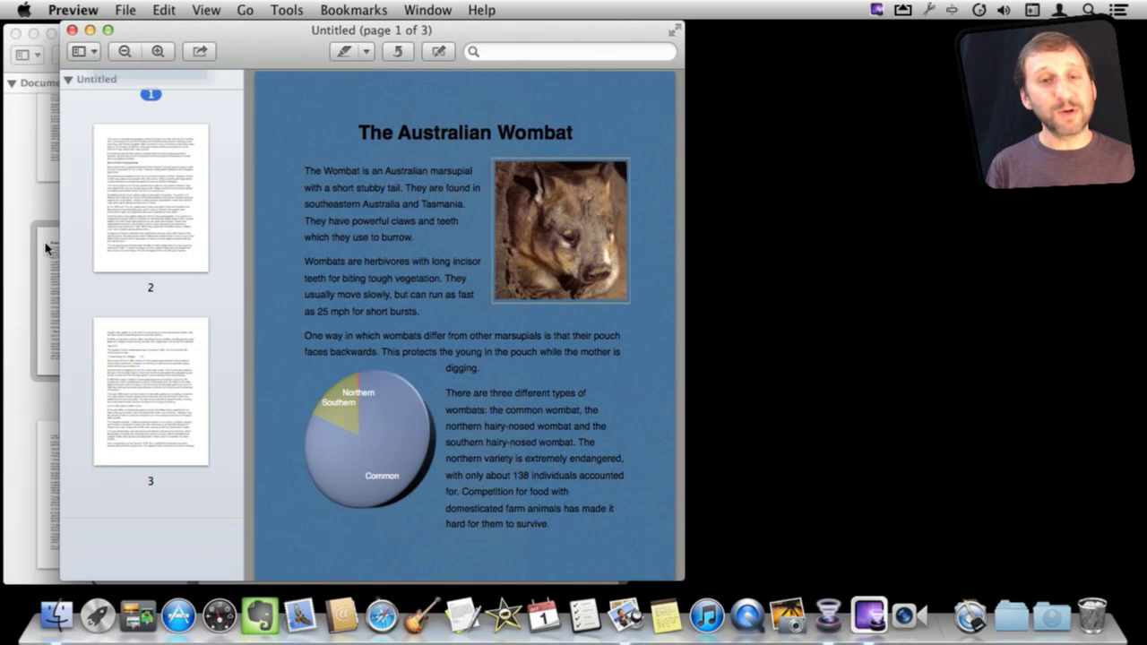
pyautogui.moveTo(139, 40); pyautogui.dragTo(383, 42)
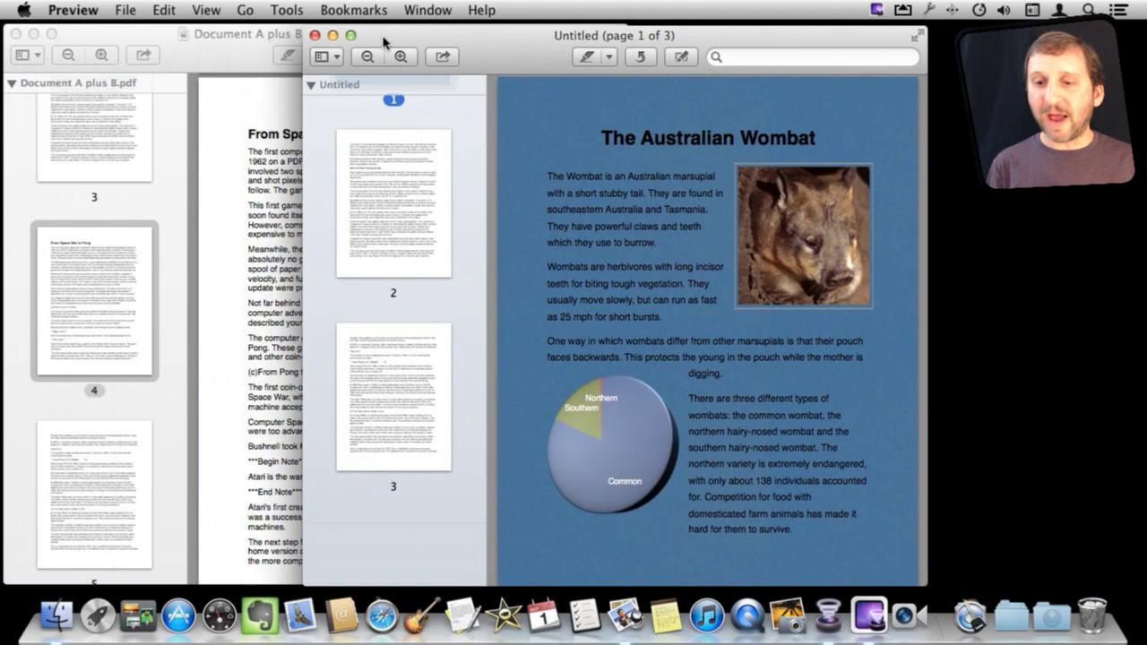
# Step: Add page 8 of Document A plus B.pdf after page 3 of the Untitled document
pyautogui.scroll(-10, 101, 363)
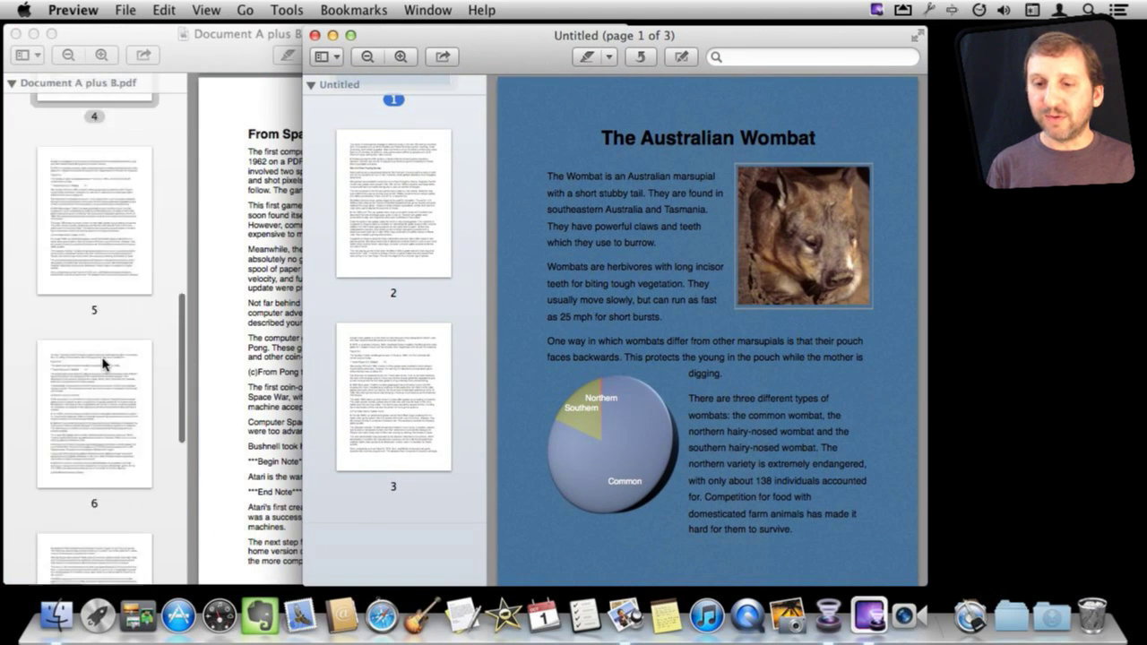
pyautogui.click(90, 331)
pyautogui.moveTo(89, 332); pyautogui.dragTo(381, 520)
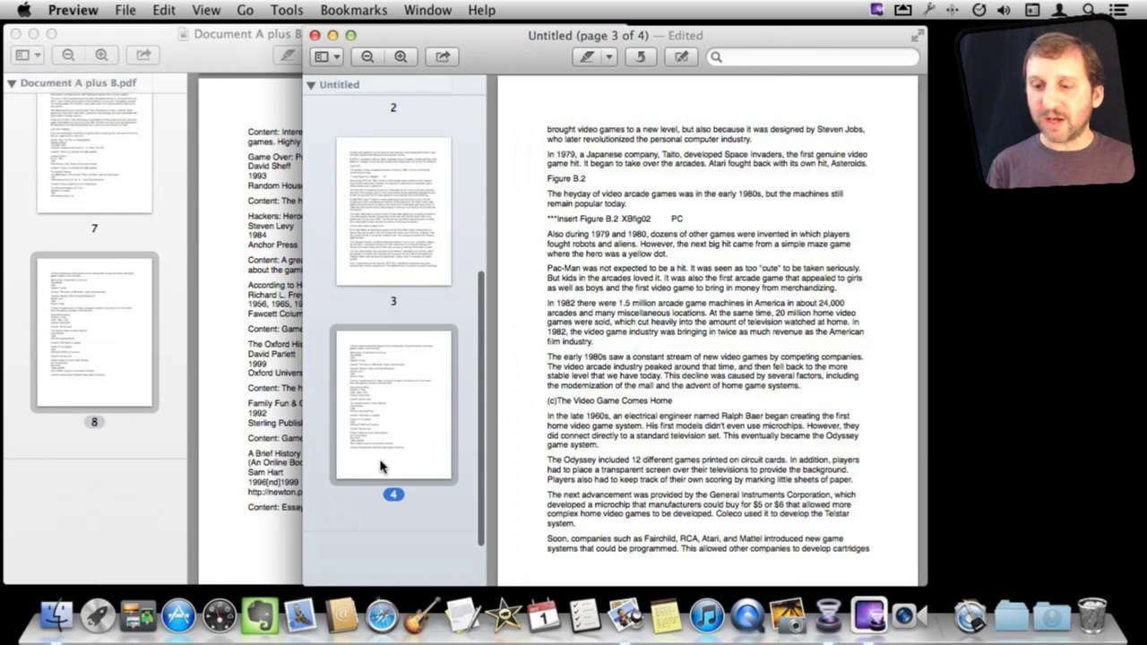
pyautogui.scroll(-2, 383, 550)
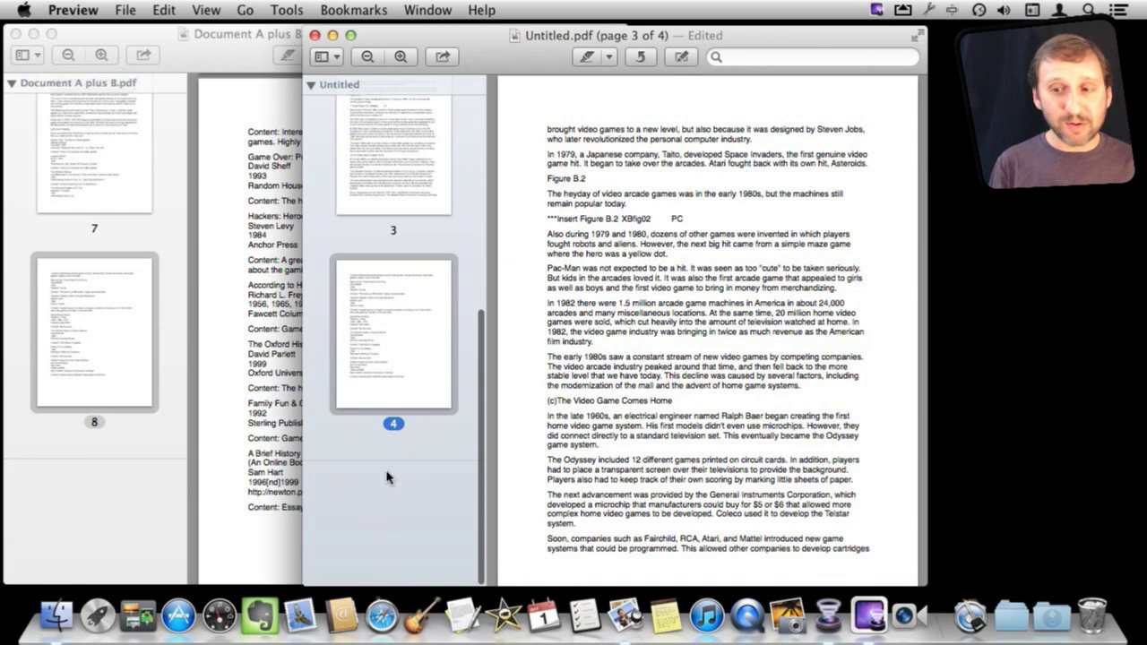